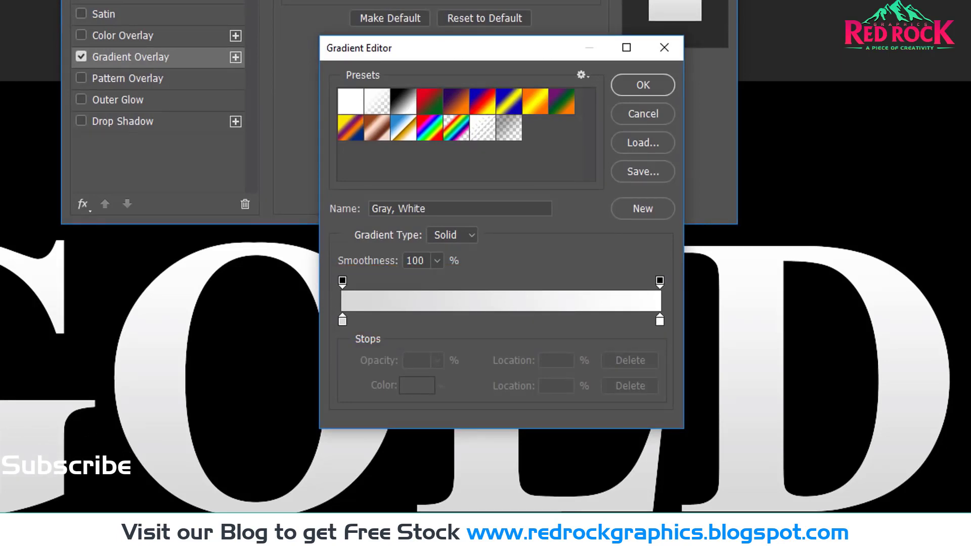
- Set the gradient's start colour stop at 0% to RGB 246, 238, 173
{"action": "left_click", "coordinate": [342, 320]}
{"action": "double_click", "coordinate": [342, 321]}
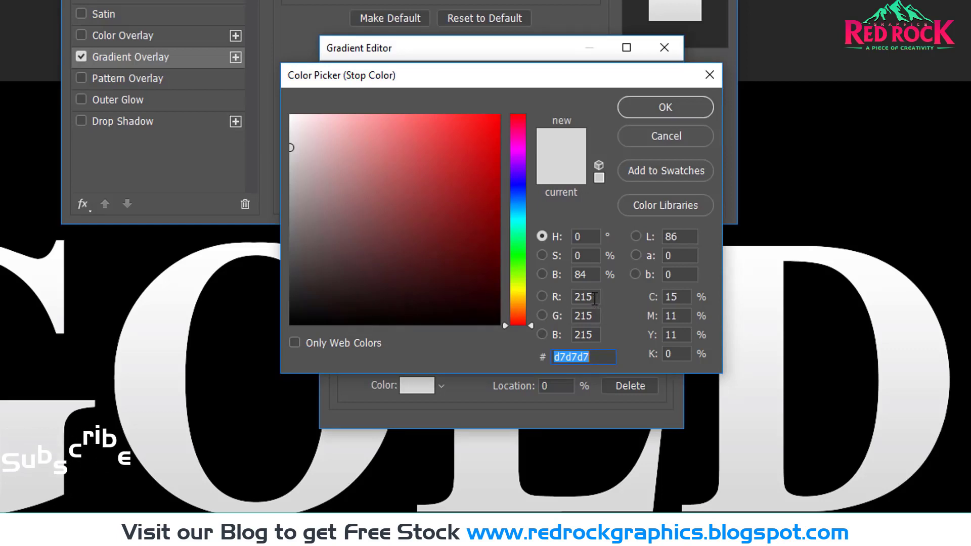
{"action": "left_click", "coordinate": [557, 299]}
{"action": "type", "text": "246"}
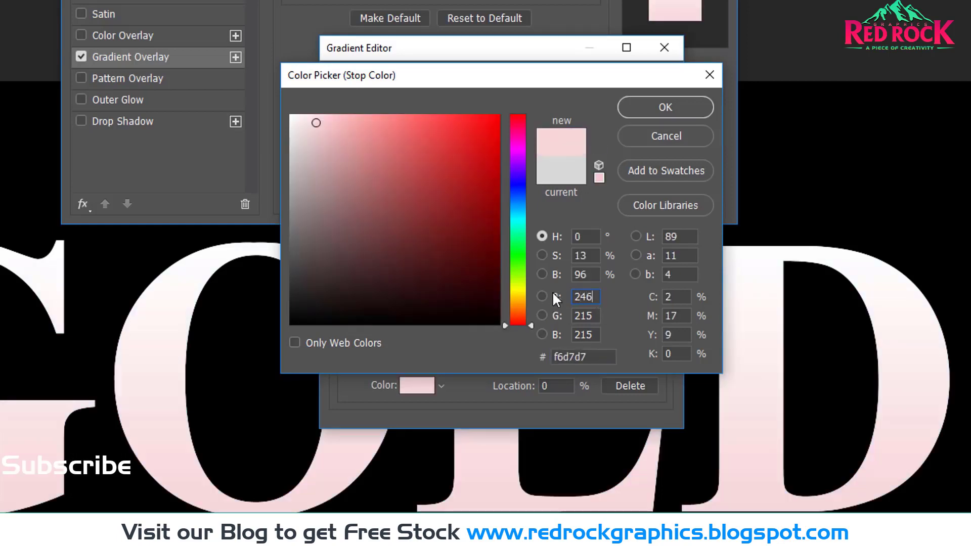
{"action": "left_click", "coordinate": [548, 314]}
{"action": "type", "text": "23"}
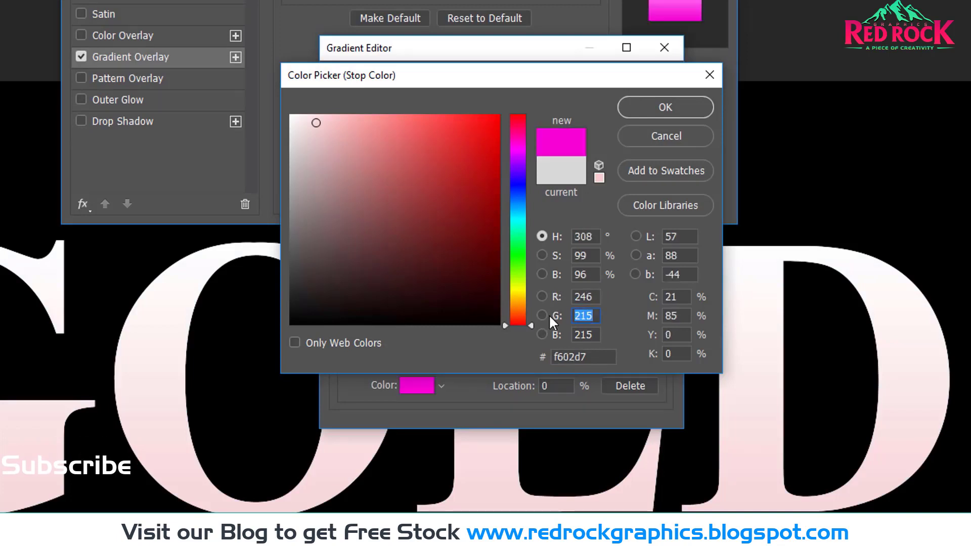
{"action": "type", "text": "8"}
{"action": "left_click", "coordinate": [593, 335]}
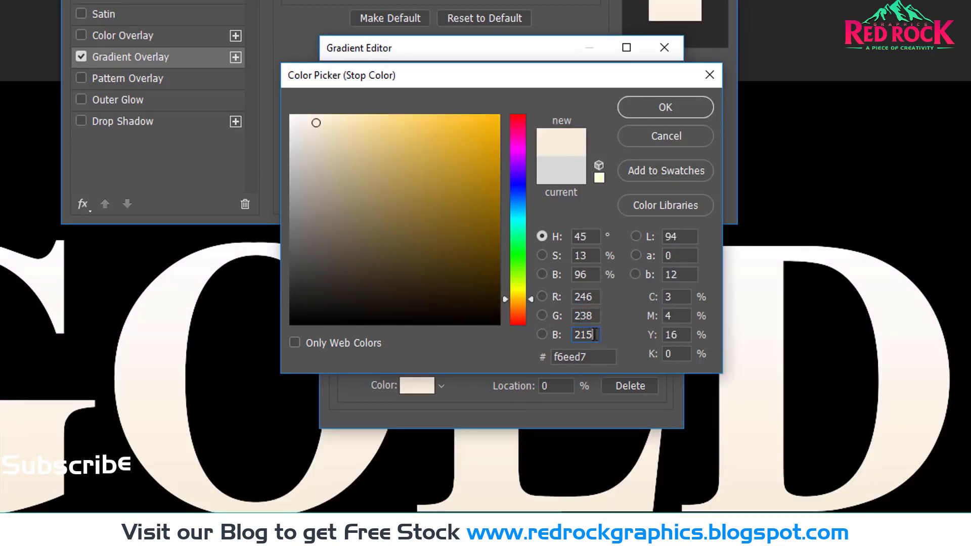
{"action": "type", "text": "173"}
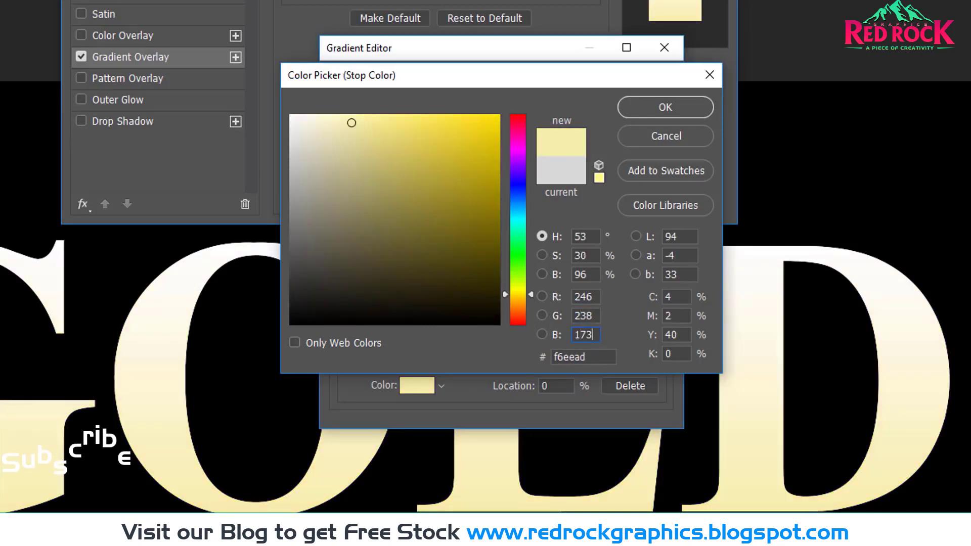
{"action": "left_click", "coordinate": [668, 105]}
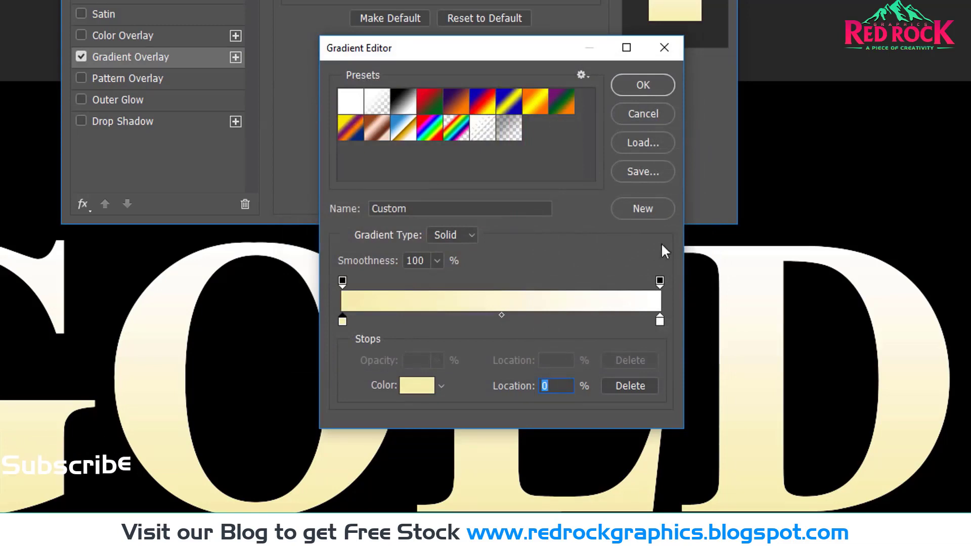
- Set the gradient's end colour stop at 100% to RGB 193, 172, 81
{"action": "double_click", "coordinate": [660, 320]}
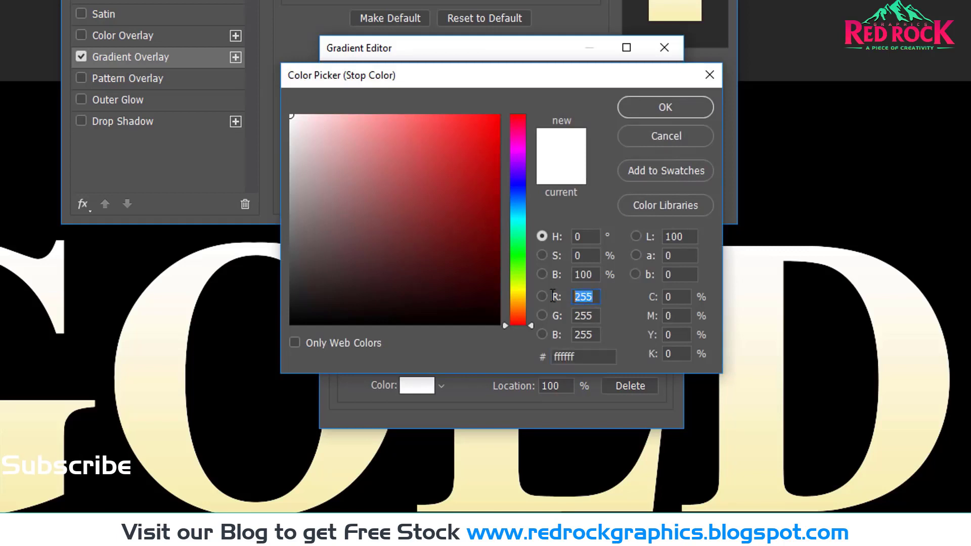
{"action": "type", "text": "193"}
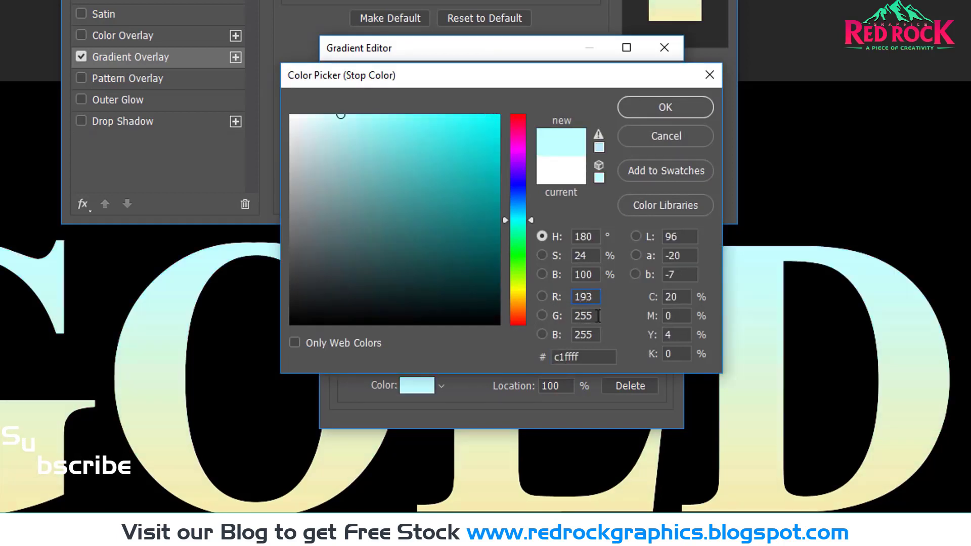
{"action": "key", "text": "Tab"}
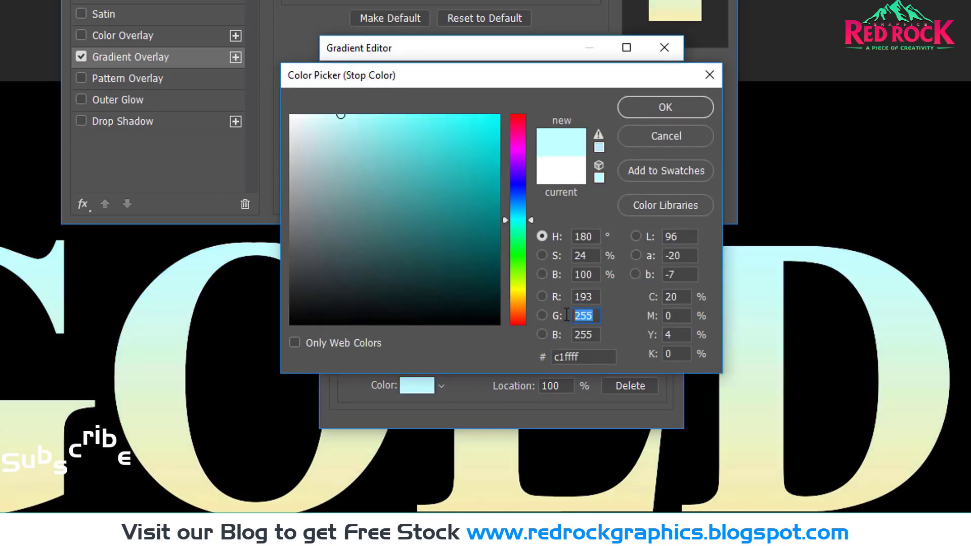
{"action": "type", "text": "172"}
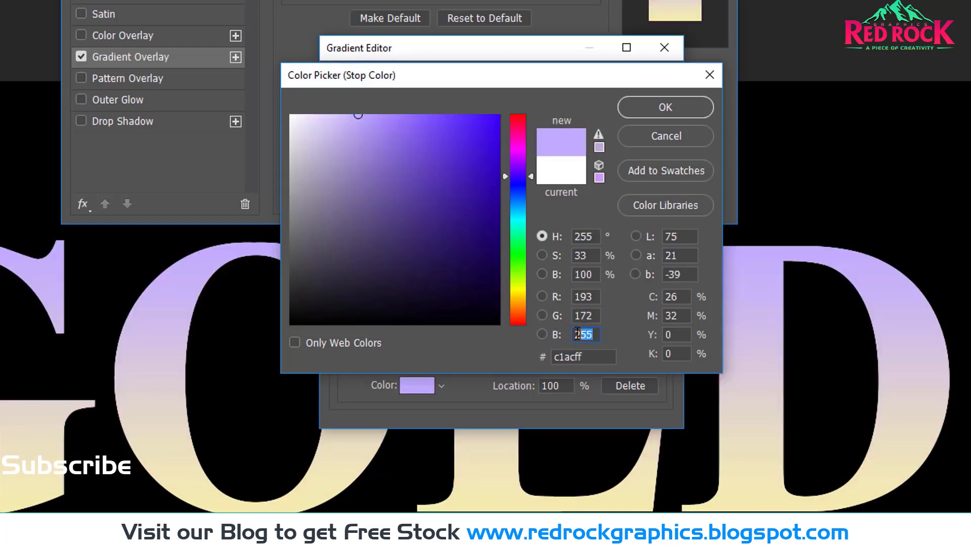
{"action": "type", "text": "81"}
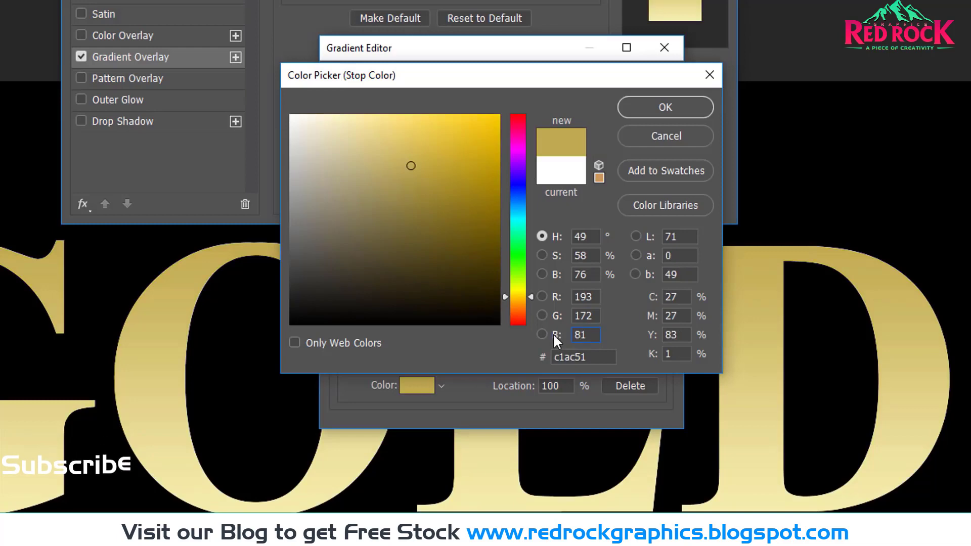
{"action": "left_click", "coordinate": [680, 107]}
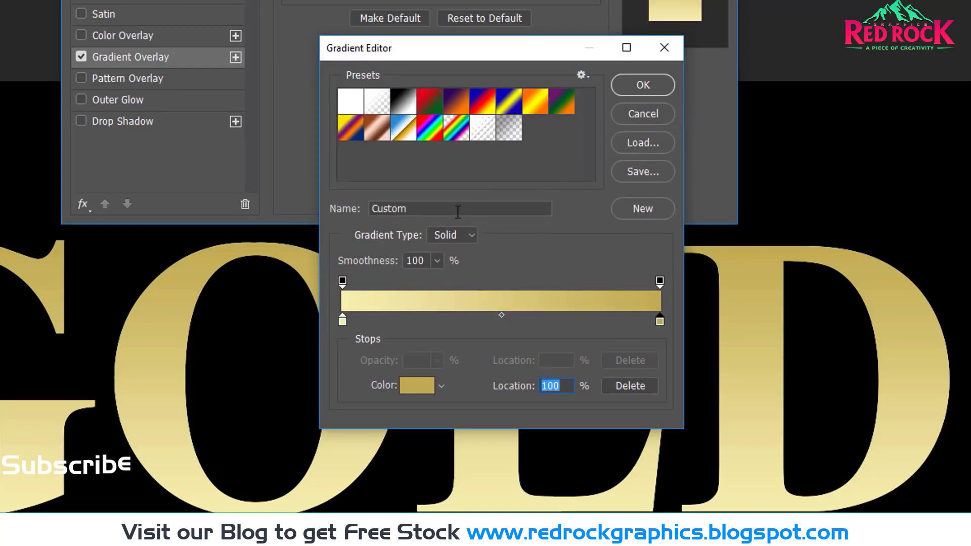
- Name the gradient Gold and save it as a new preset
{"action": "double_click", "coordinate": [418, 209]}
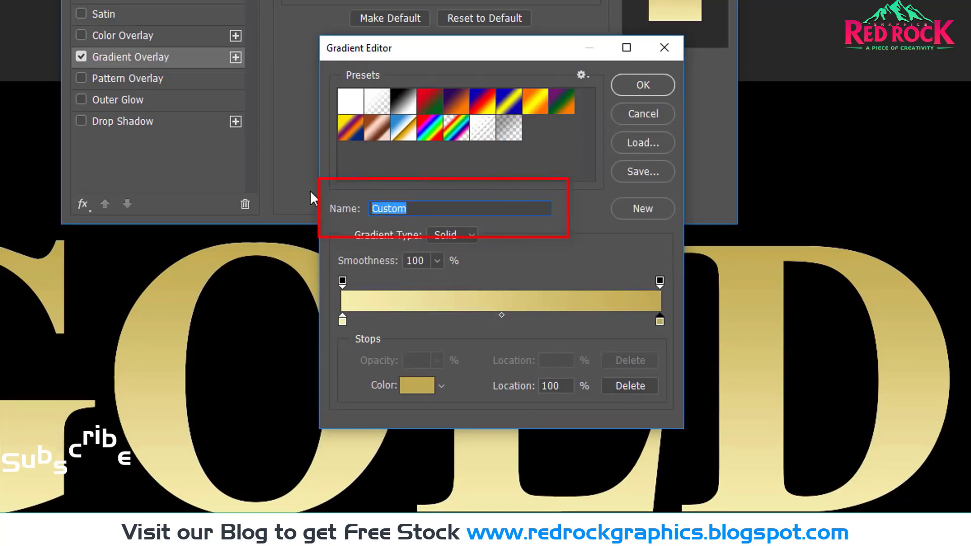
{"action": "type", "text": "Gold"}
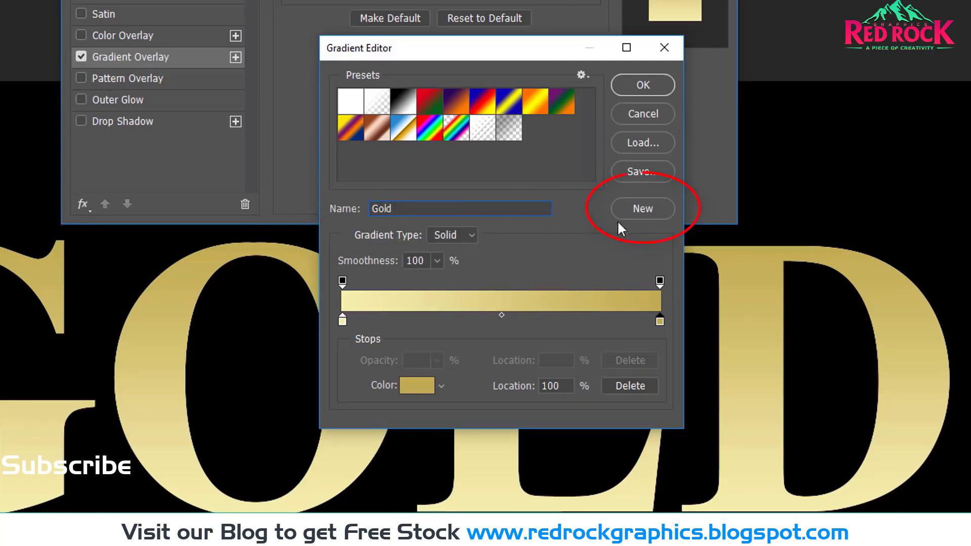
{"action": "left_click", "coordinate": [661, 208]}
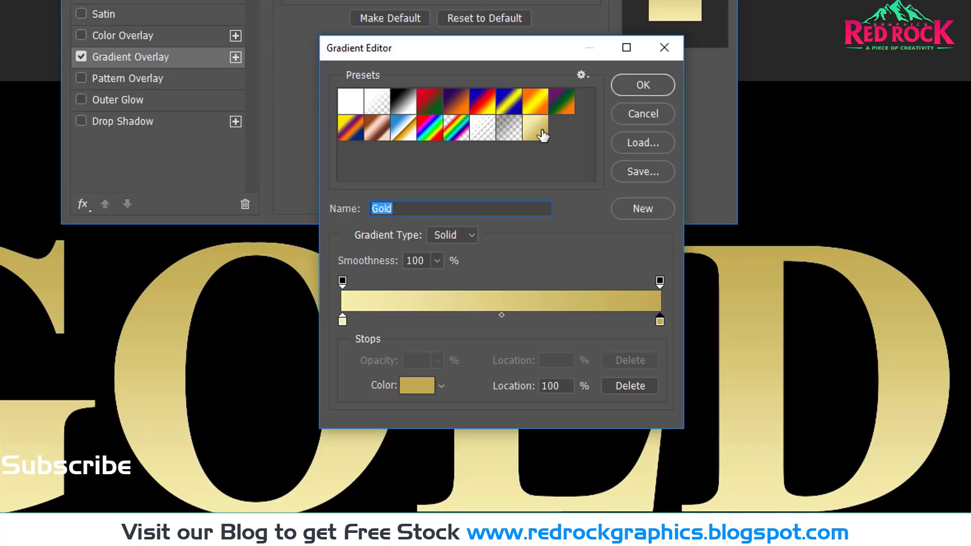
- Accept the edited gradient for the text's Gradient Overlay and set the overlay style to Reflected
{"action": "left_click", "coordinate": [659, 86]}
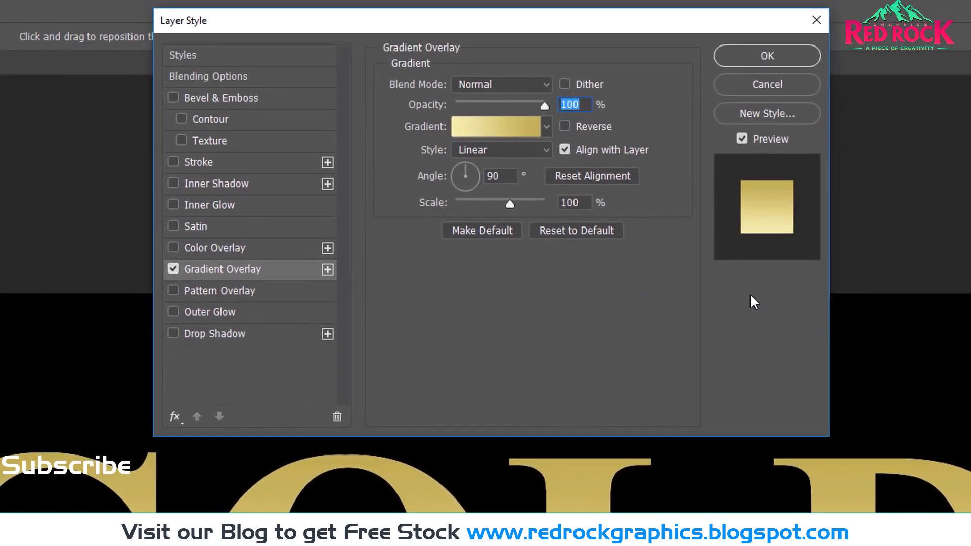
{"action": "left_click", "coordinate": [512, 148]}
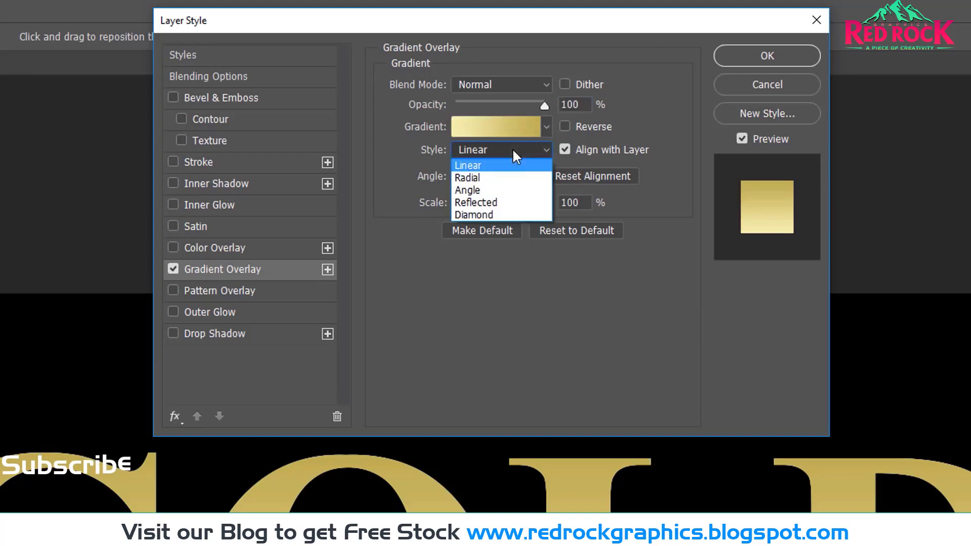
{"action": "left_click", "coordinate": [520, 202]}
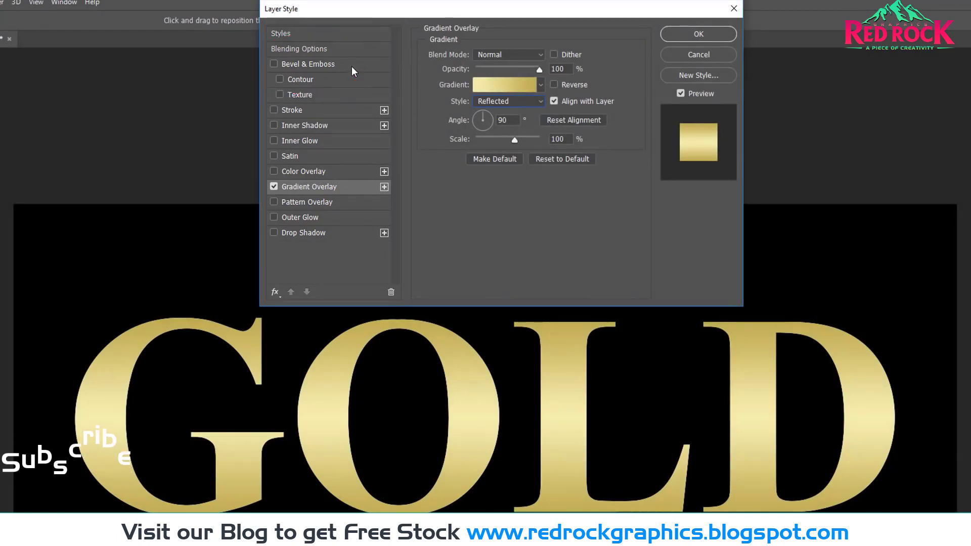
- Add a Bevel & Emboss effect to the text with the Chisel Hard technique
{"action": "left_click", "coordinate": [351, 65]}
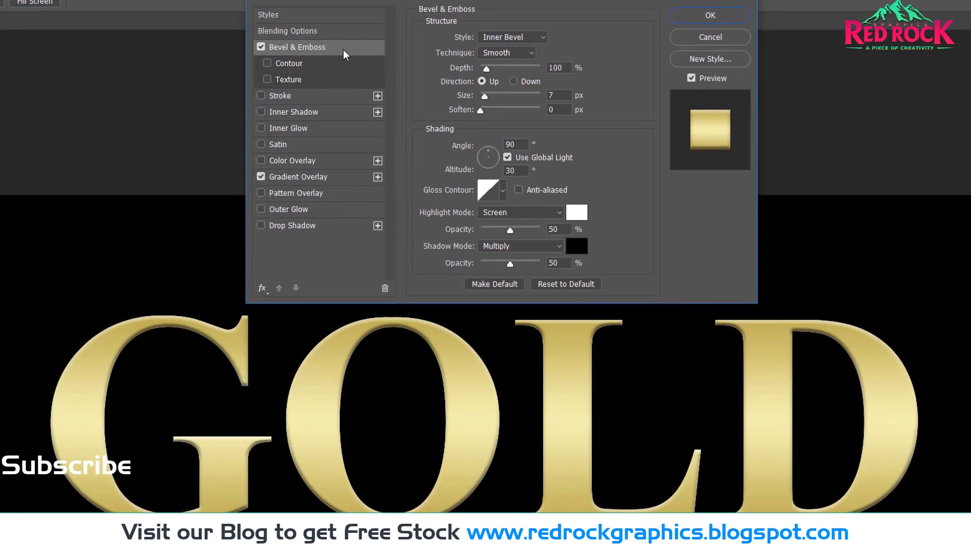
{"action": "left_click", "coordinate": [520, 55]}
{"action": "left_click", "coordinate": [520, 74]}
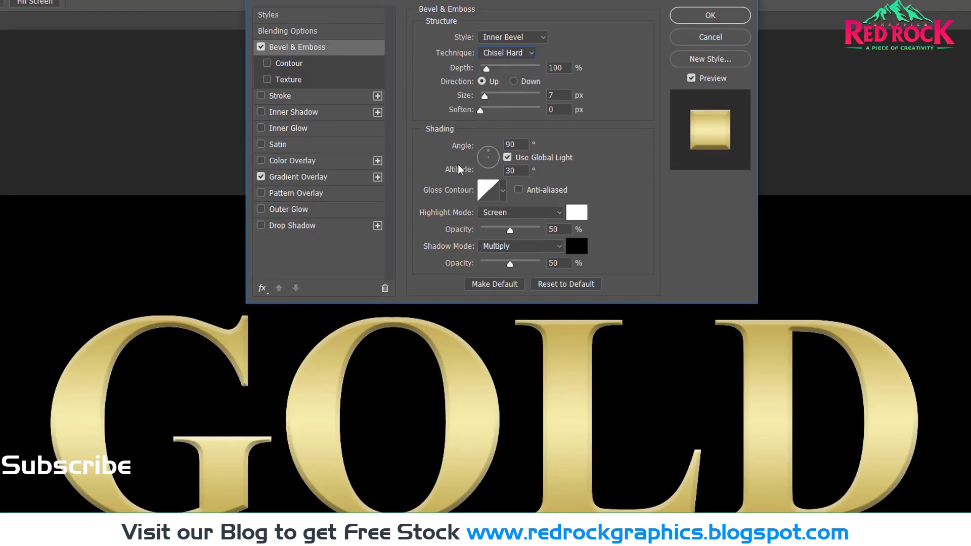
- Give the bevel the double-peaked gloss contour with anti-aliasing and set its light angle to 120°
{"action": "left_click", "coordinate": [502, 191]}
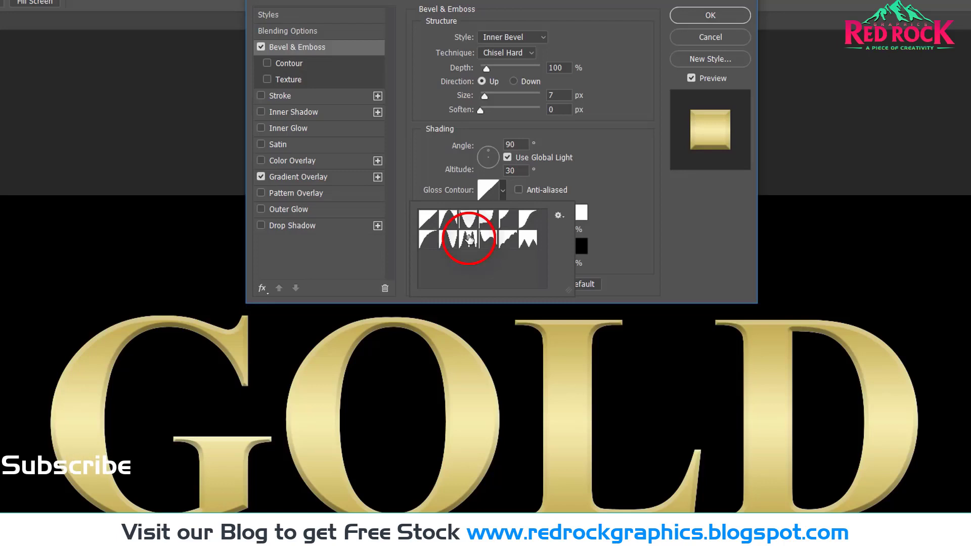
{"action": "double_click", "coordinate": [469, 237]}
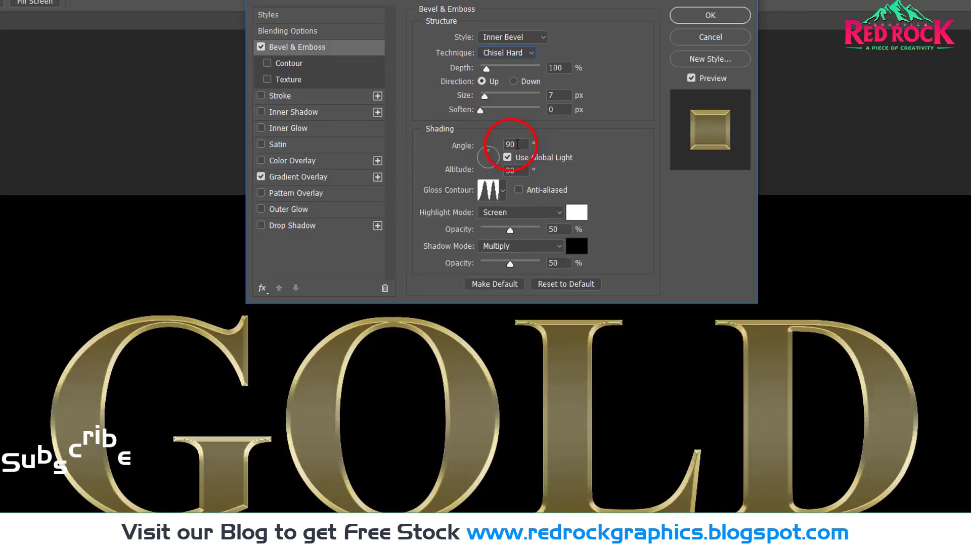
{"action": "left_click", "coordinate": [491, 146]}
{"action": "type", "text": "120"}
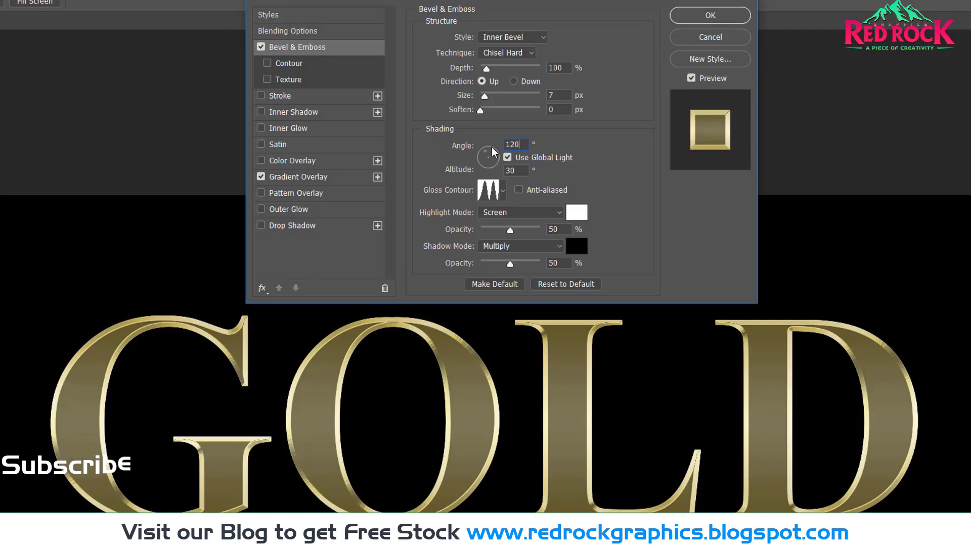
{"action": "left_click", "coordinate": [519, 191]}
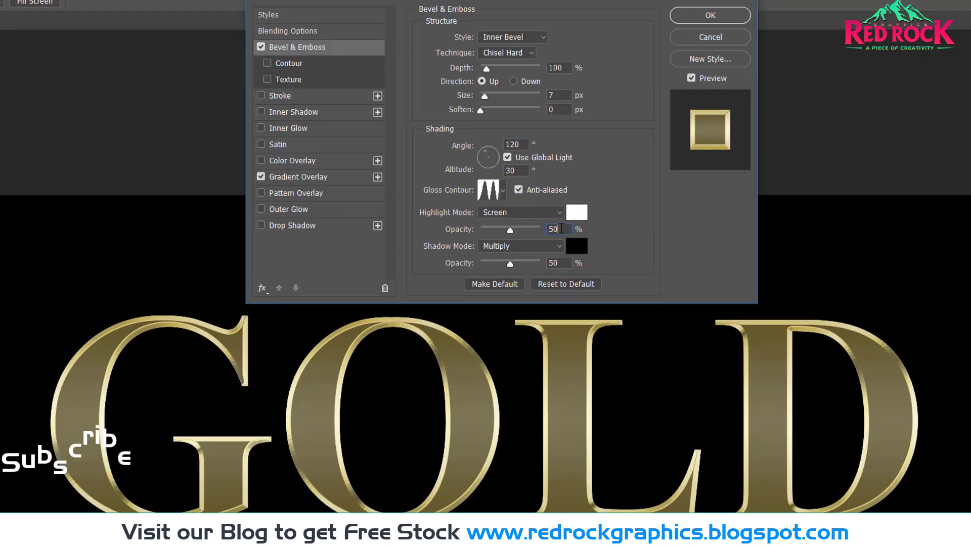
- Set both the highlight opacity and the shadow opacity of the bevel to 75%
{"action": "double_click", "coordinate": [556, 229]}
{"action": "type", "text": "75"}
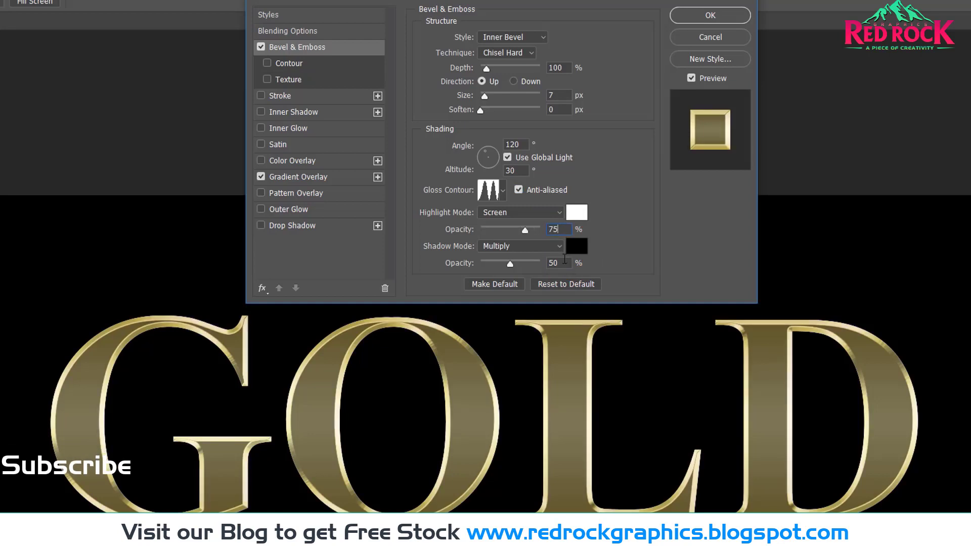
{"action": "double_click", "coordinate": [562, 263]}
{"action": "type", "text": "75"}
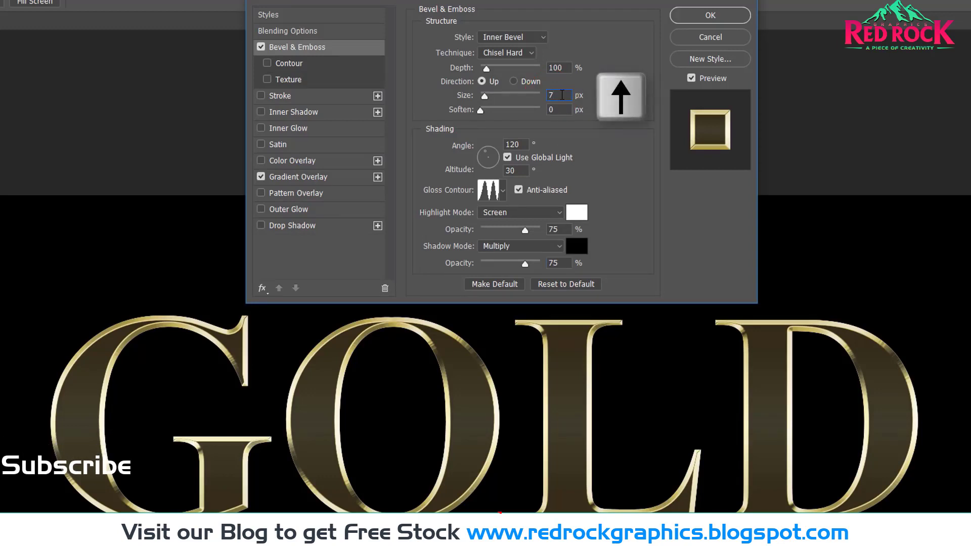
- Increase the bevel size to 42 px and set its depth to 170%
{"action": "key", "text": "Up"}
{"action": "key", "text": "Up"}
{"action": "key", "text": "Up"}
{"action": "key", "text": "Up"}
{"action": "key", "text": "Up"}
{"action": "key", "text": "Up"}
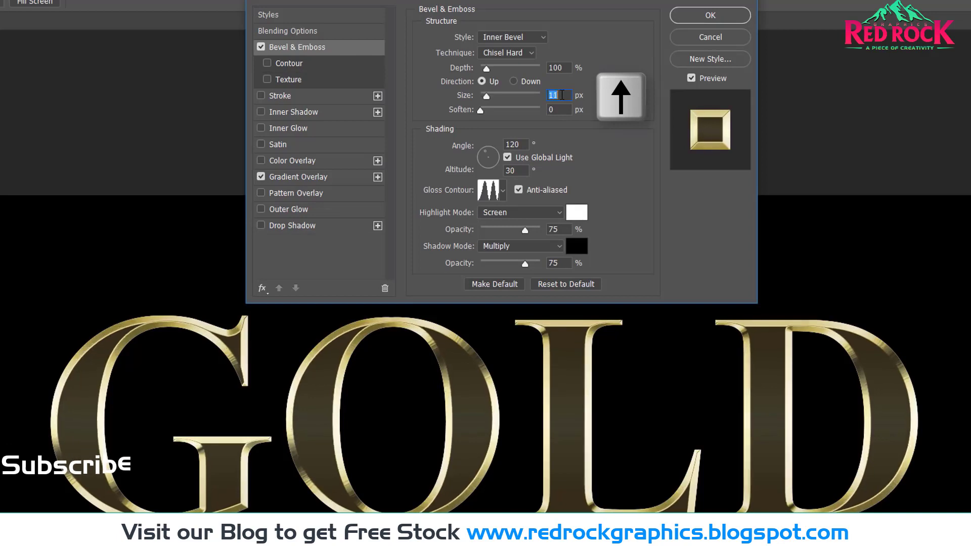
{"action": "key", "text": "Up"}
{"action": "key", "text": "Up"}
{"action": "key", "text": "Up"}
{"action": "key", "text": "Up"}
{"action": "key", "text": "Up"}
{"action": "key", "text": "Up"}
{"action": "key", "text": "Up"}
{"action": "key", "text": "Up"}
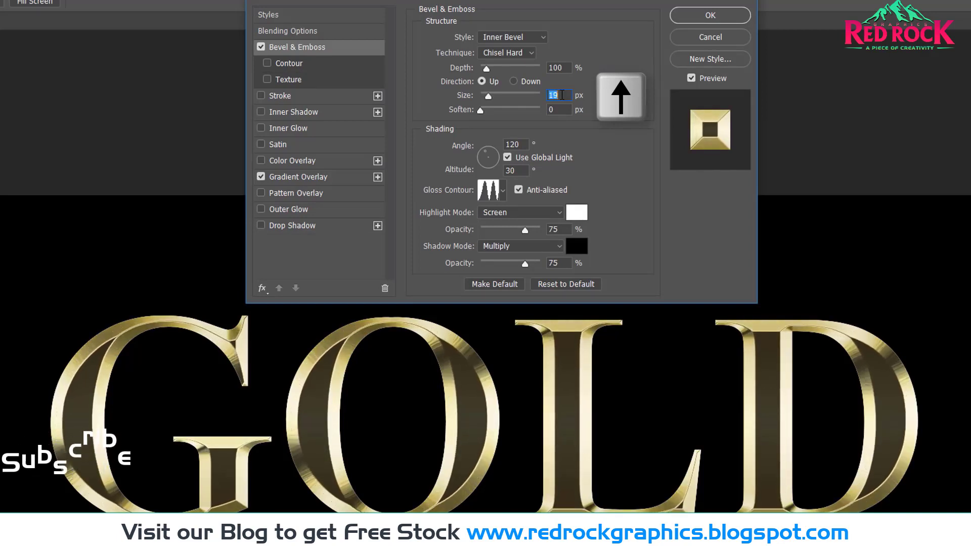
{"action": "key", "text": "Up"}
{"action": "key", "text": "Up"}
{"action": "key", "text": "Up"}
{"action": "key", "text": "Up"}
{"action": "key", "text": "Up"}
{"action": "key", "text": "Up"}
{"action": "key", "text": "Up"}
{"action": "key", "text": "Up"}
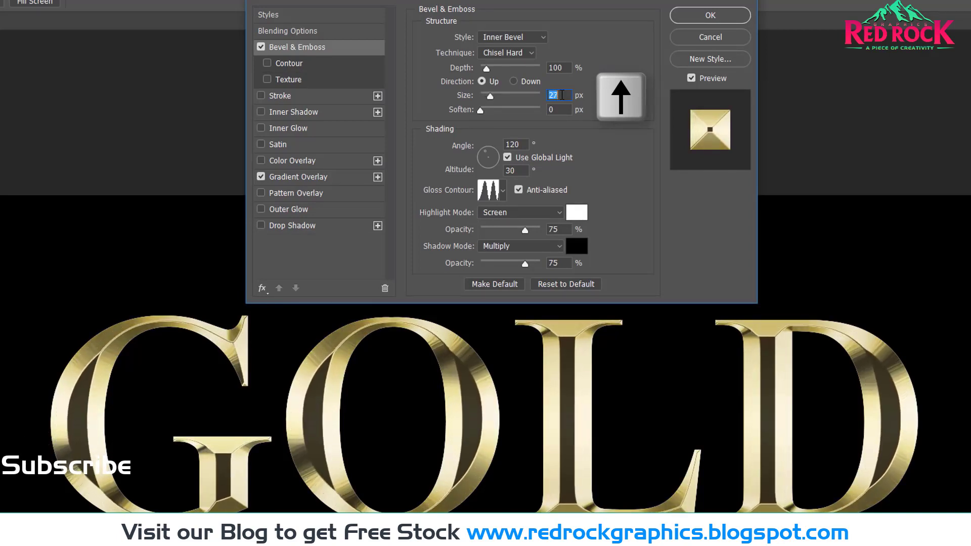
{"action": "key", "text": "Up"}
{"action": "key", "text": "Up"}
{"action": "key", "text": "Up"}
{"action": "key", "text": "Up"}
{"action": "key", "text": "Up"}
{"action": "key", "text": "Up"}
{"action": "key", "text": "Up"}
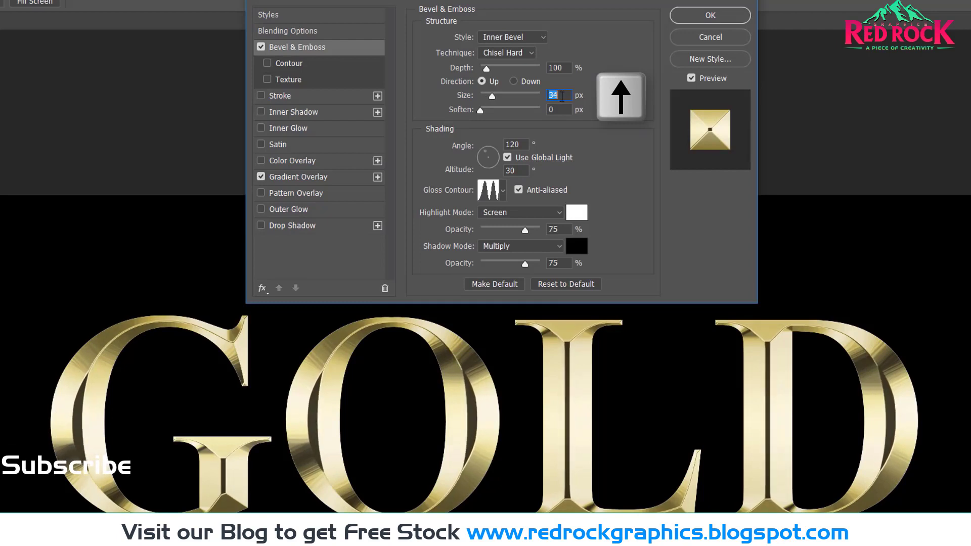
{"action": "key", "text": "Up"}
{"action": "key", "text": "Up"}
{"action": "key", "text": "Up"}
{"action": "key", "text": "Up"}
{"action": "key", "text": "Up"}
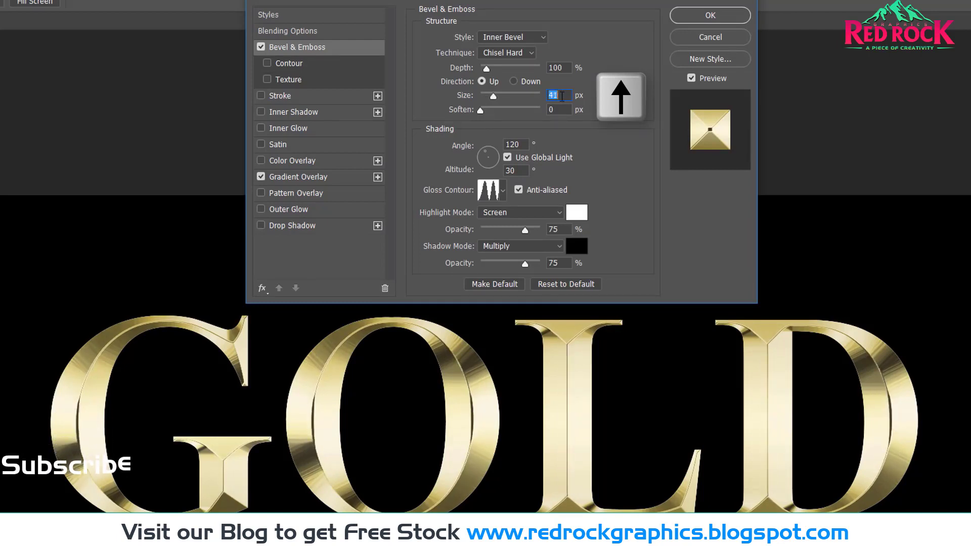
{"action": "key", "text": "Up"}
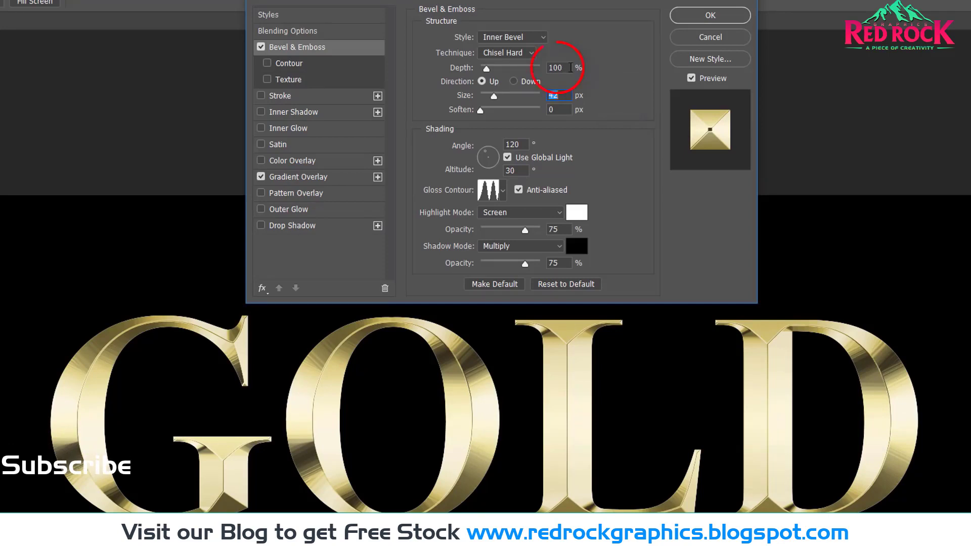
{"action": "left_click", "coordinate": [570, 67]}
{"action": "type", "text": "170"}
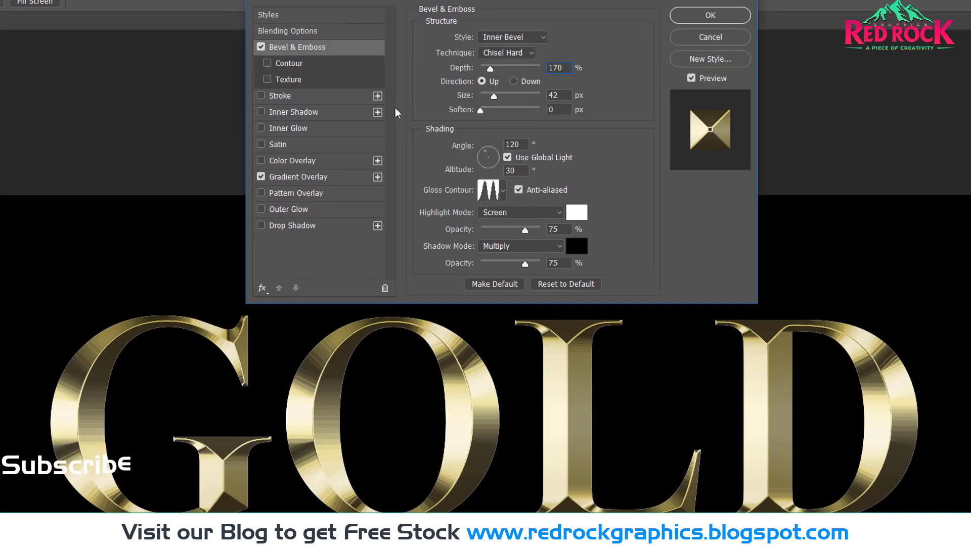
- Add an Inner Glow effect to the text with the Multiply blend mode and 50% opacity
{"action": "left_click", "coordinate": [319, 127]}
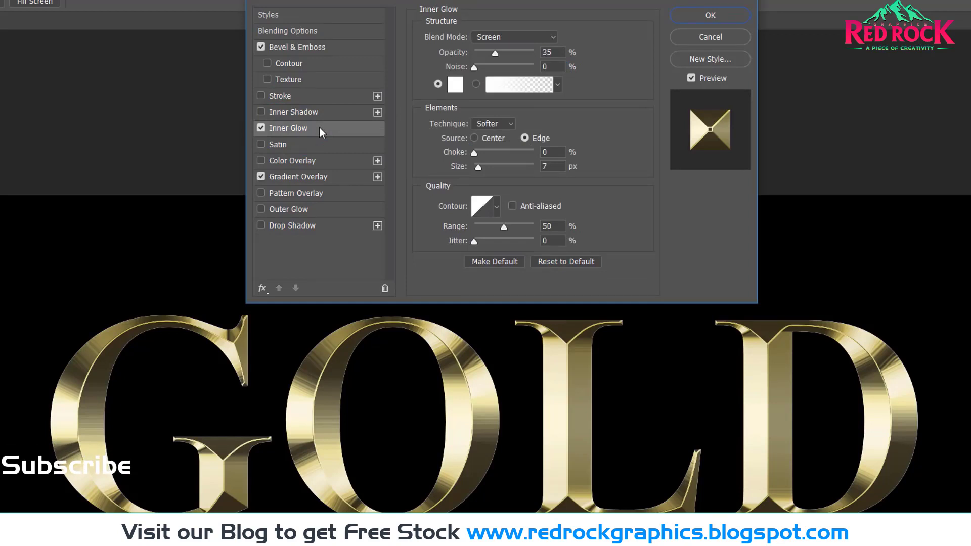
{"action": "left_click", "coordinate": [514, 36]}
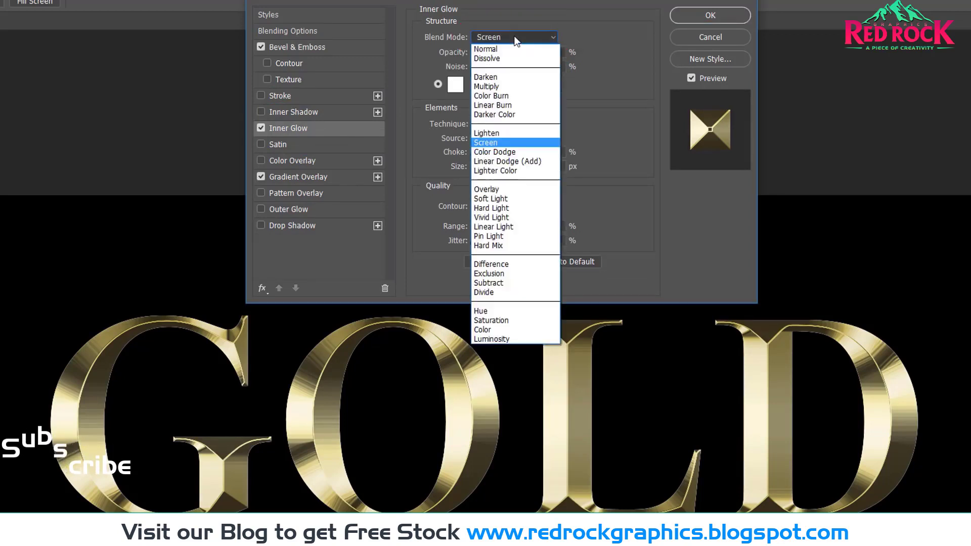
{"action": "left_click", "coordinate": [516, 87]}
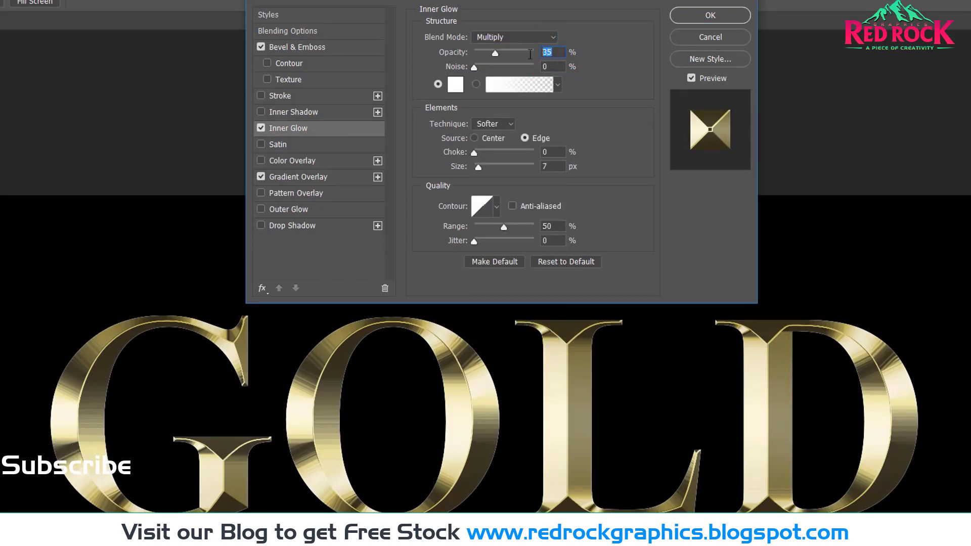
{"action": "type", "text": "50"}
- Set the inner glow colour to RGB 232, 128, 31 and its size to 70 px, and apply the layer styles
{"action": "left_click", "coordinate": [456, 85]}
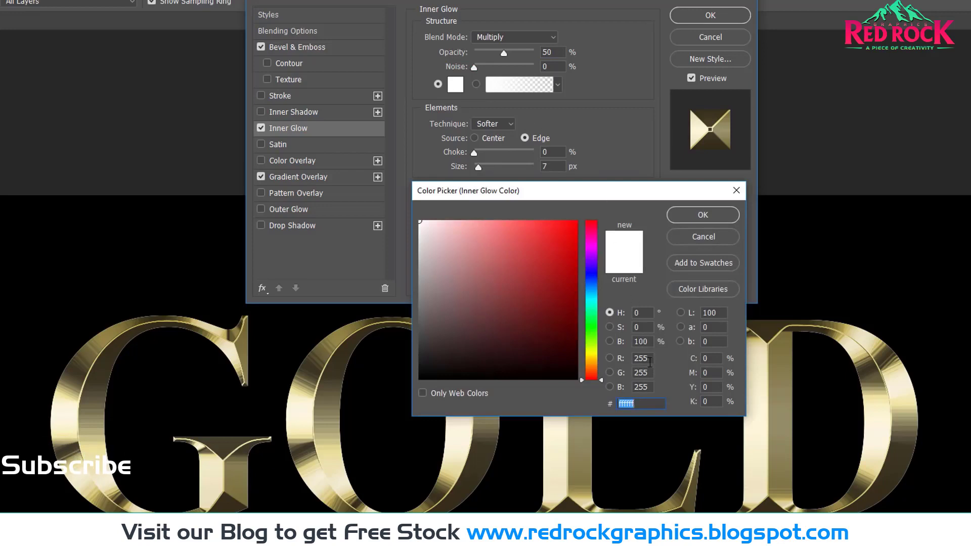
{"action": "left_click", "coordinate": [646, 359]}
{"action": "type", "text": "232"}
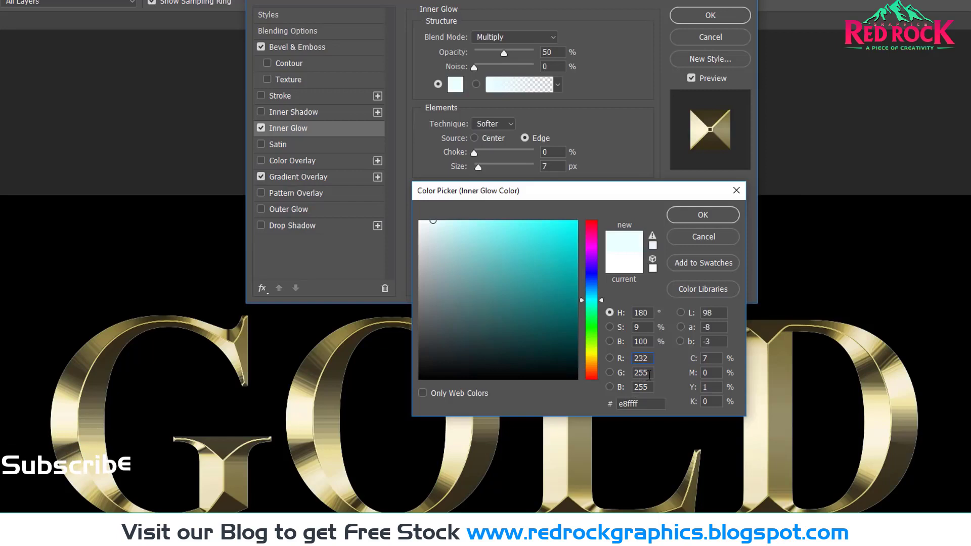
{"action": "type", "text": "128"}
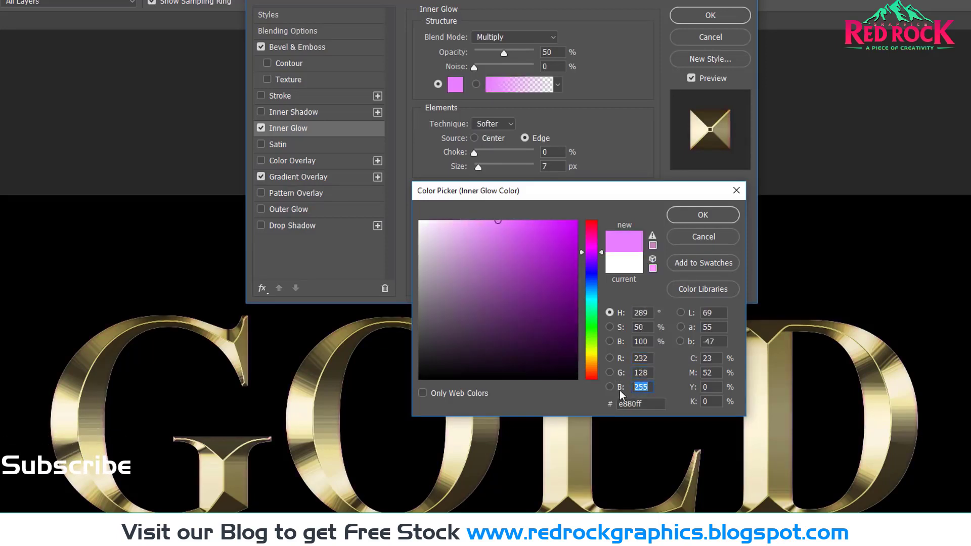
{"action": "type", "text": "31"}
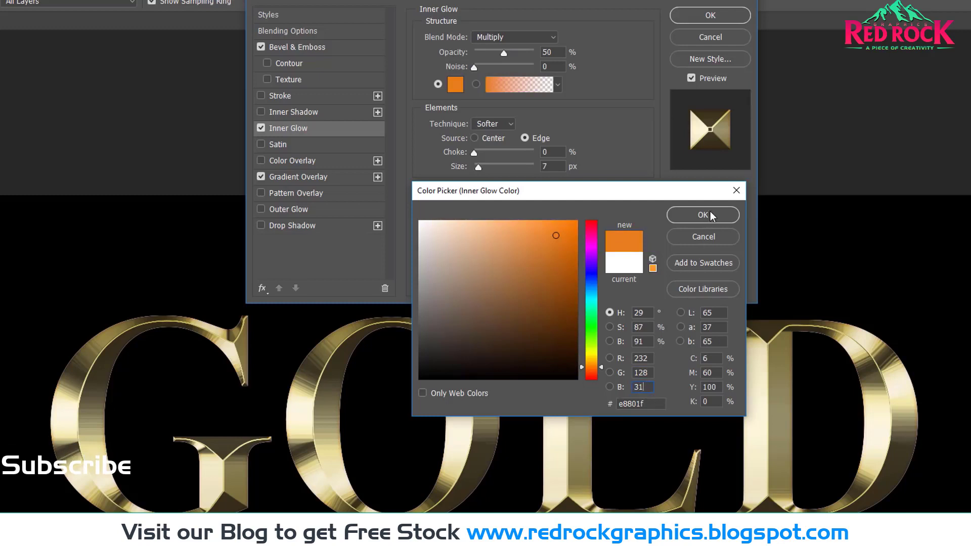
{"action": "left_click", "coordinate": [710, 215]}
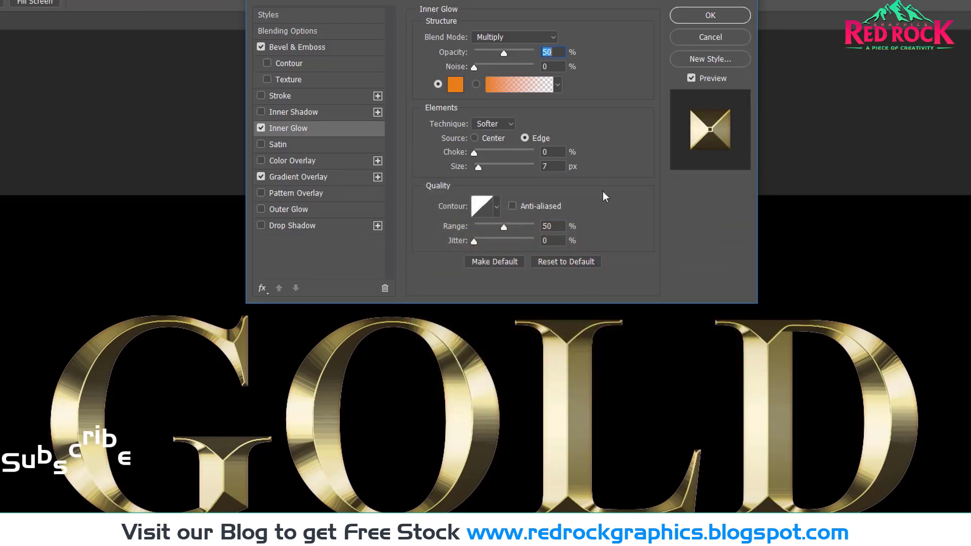
{"action": "left_click_drag", "start_coordinate": [479, 169], "coordinate": [489, 170]}
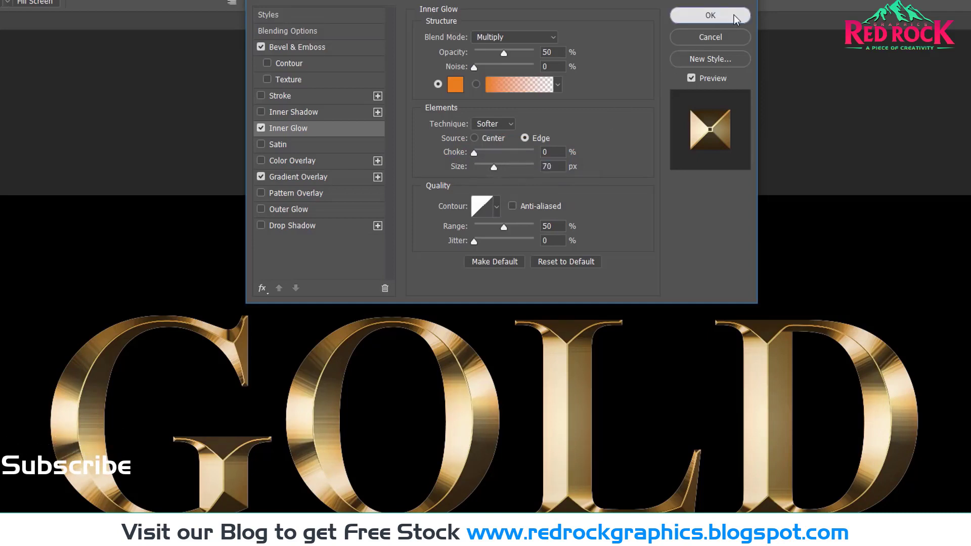
{"action": "left_click", "coordinate": [734, 17]}
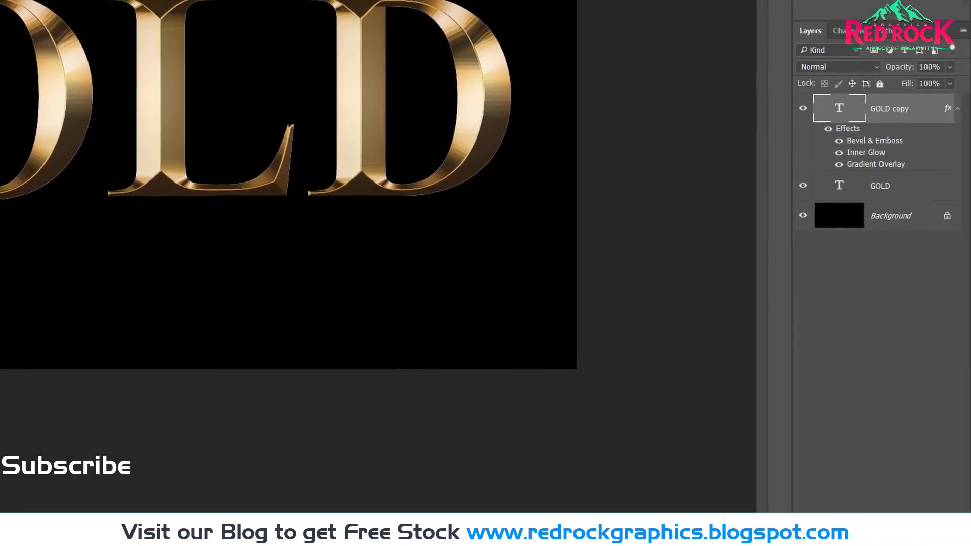
- Add a Stroke effect to the original GOLD layer, filled with the custom gold gradient preset
{"action": "left_click", "coordinate": [916, 190]}
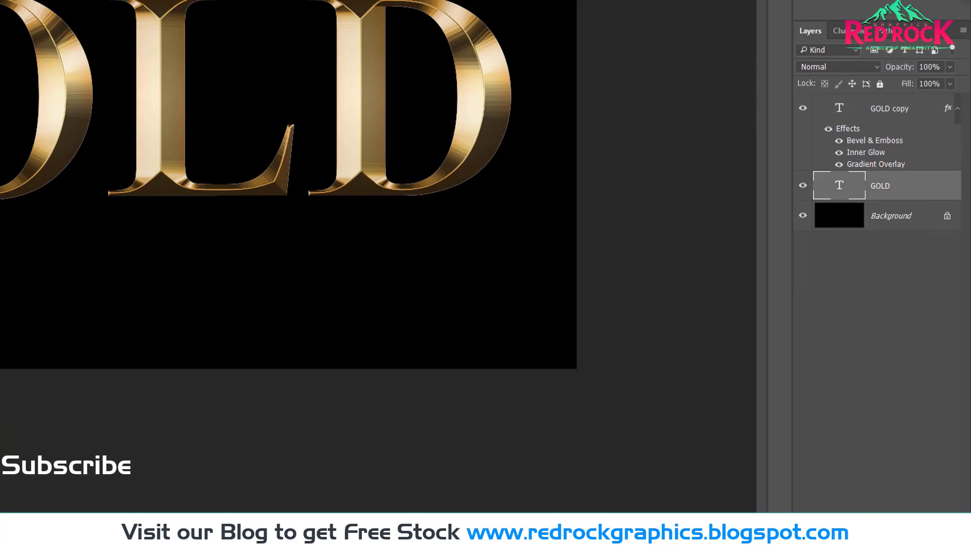
{"action": "left_click", "coordinate": [854, 521]}
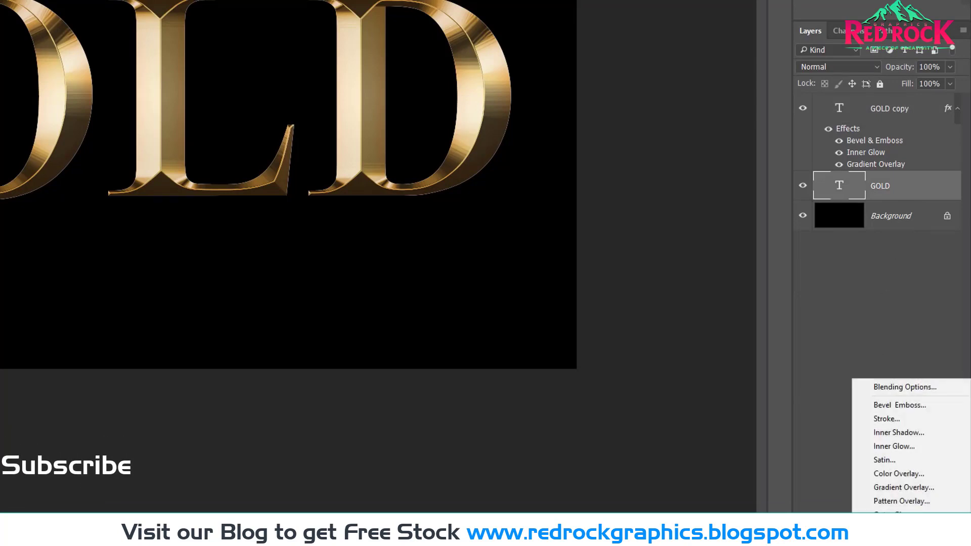
{"action": "left_click", "coordinate": [909, 417]}
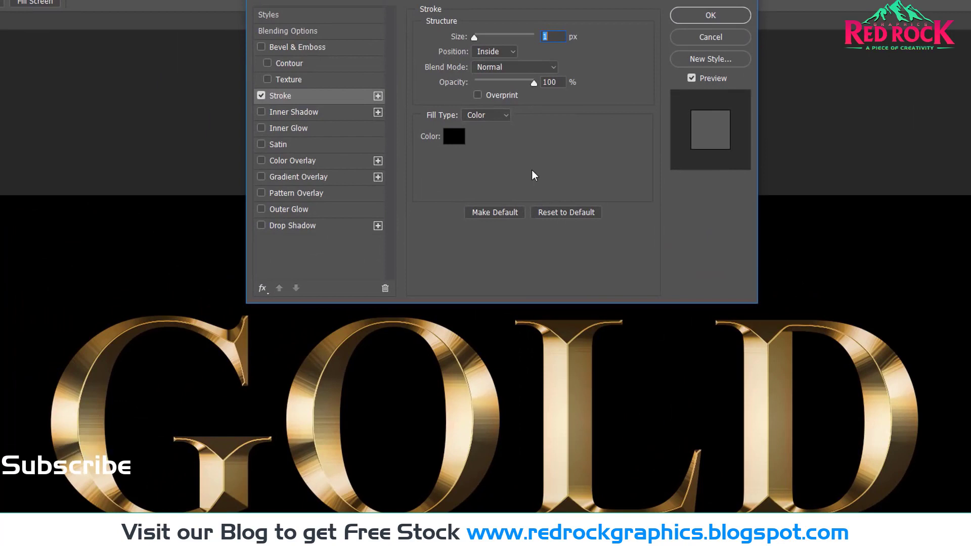
{"action": "left_click", "coordinate": [506, 115]}
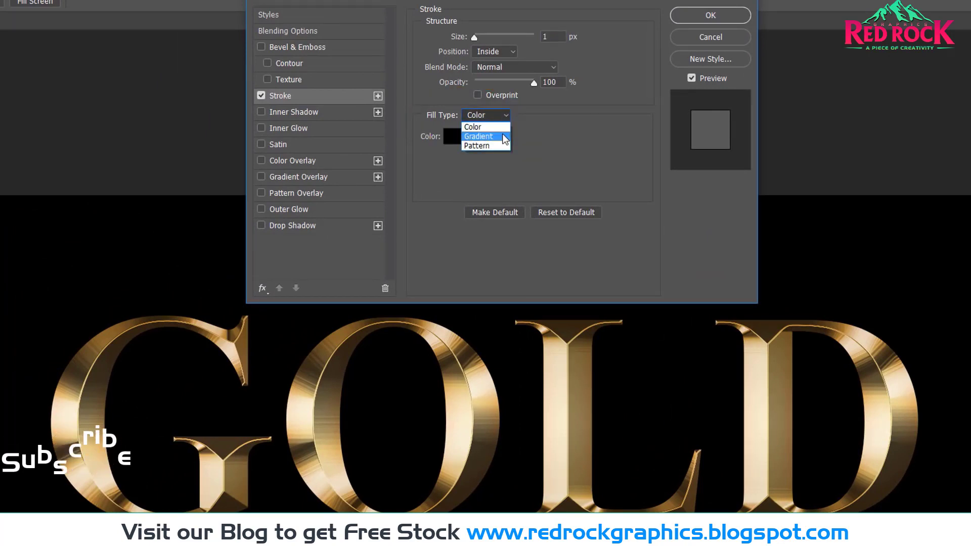
{"action": "left_click", "coordinate": [485, 136]}
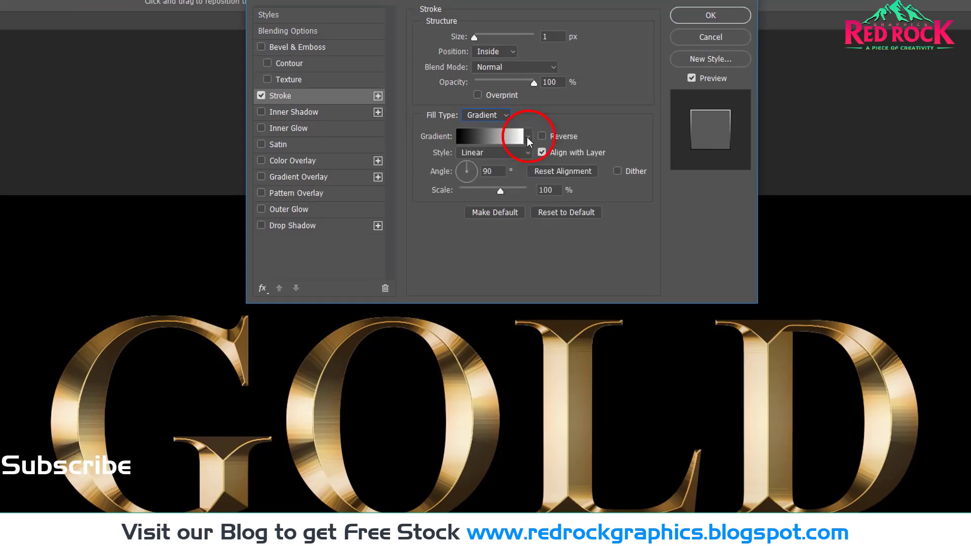
{"action": "left_click", "coordinate": [528, 138]}
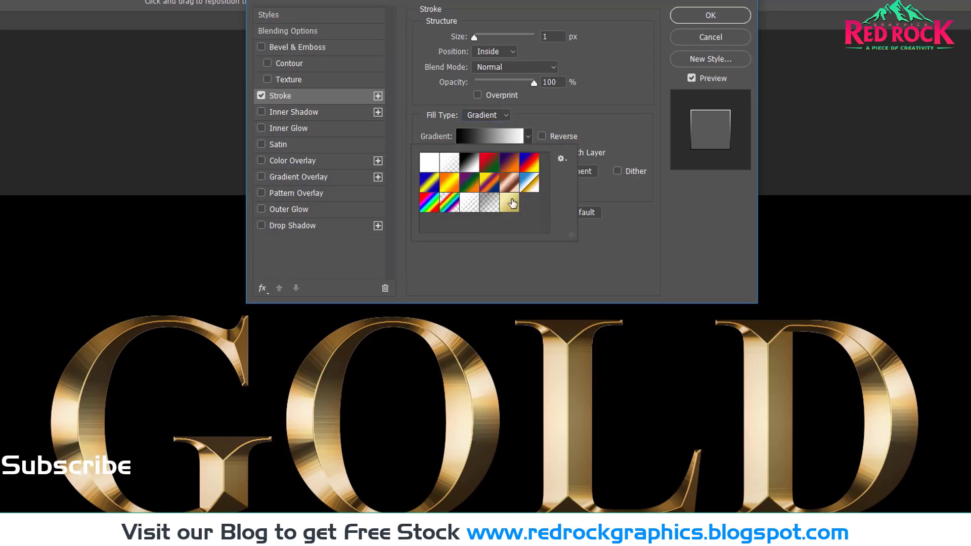
{"action": "double_click", "coordinate": [512, 203]}
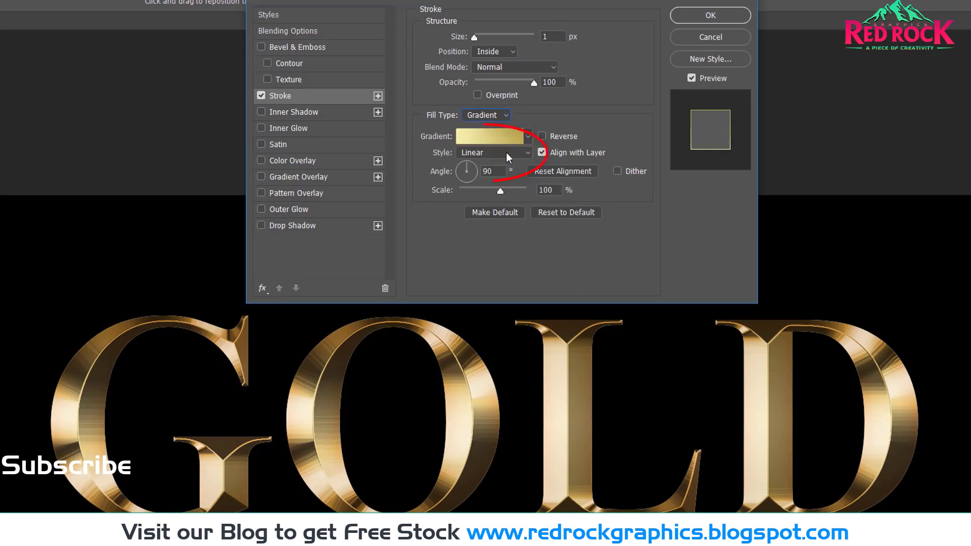
- Give the stroke a Reflected gradient style, the Outside position and a size of 8 px
{"action": "left_click", "coordinate": [508, 152]}
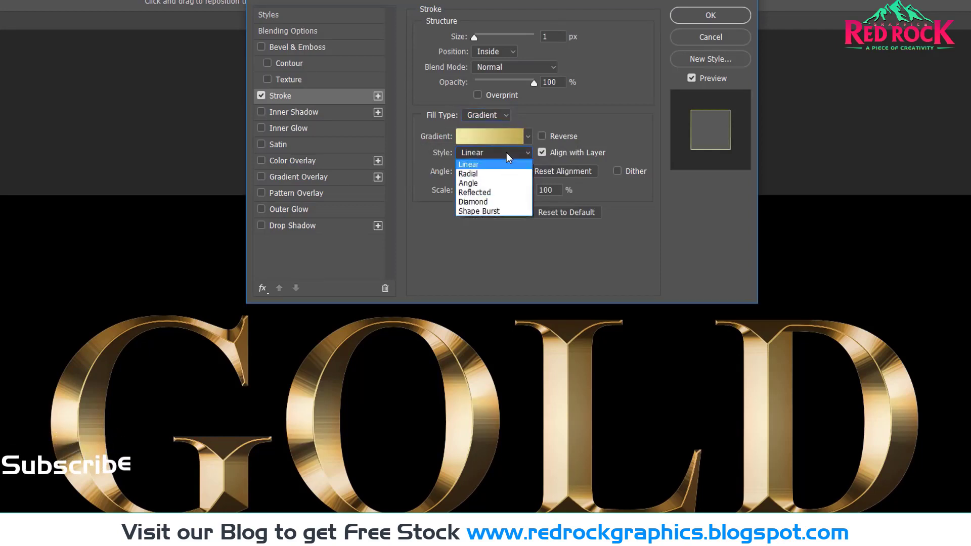
{"action": "left_click", "coordinate": [493, 193]}
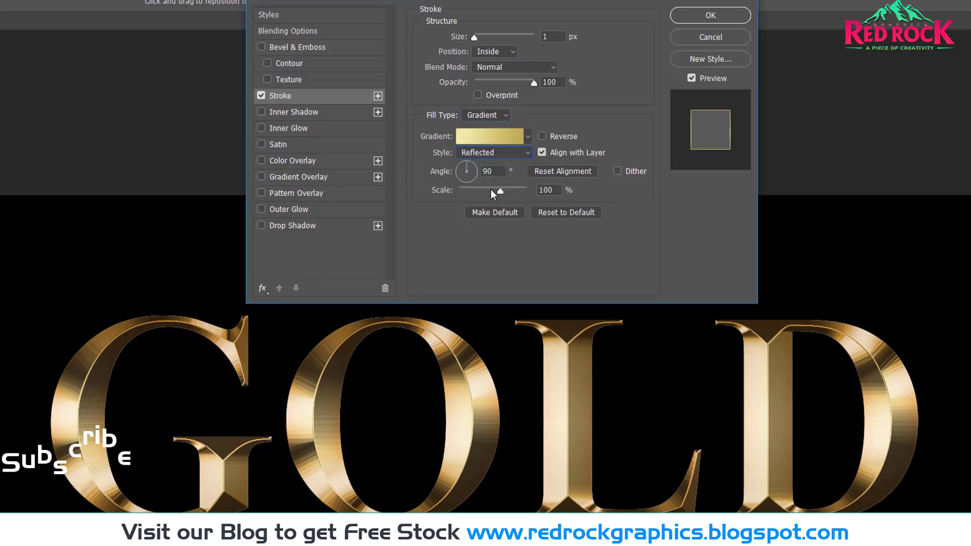
{"action": "left_click", "coordinate": [514, 49]}
{"action": "left_click", "coordinate": [510, 64]}
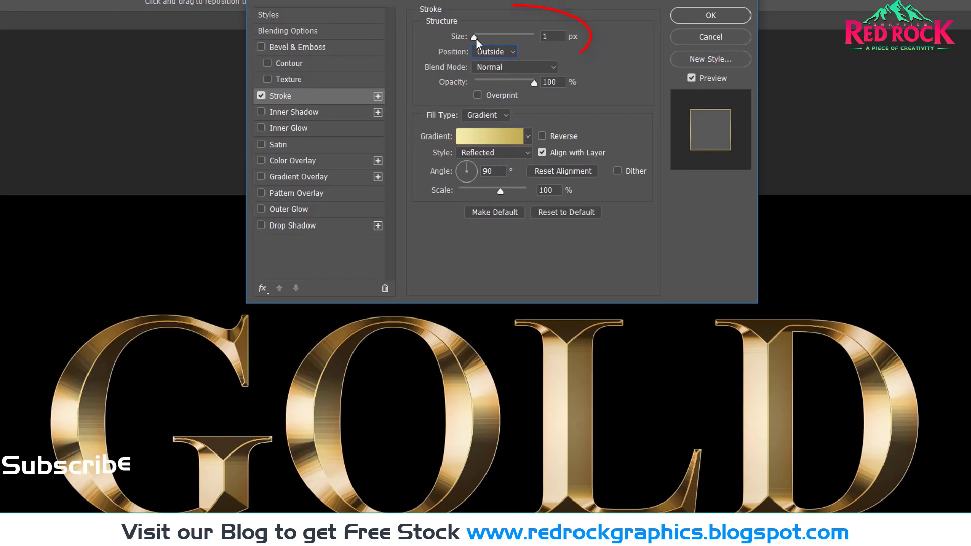
{"action": "left_click", "coordinate": [477, 38]}
{"action": "left_click_drag", "start_coordinate": [476, 38], "coordinate": [479, 38]}
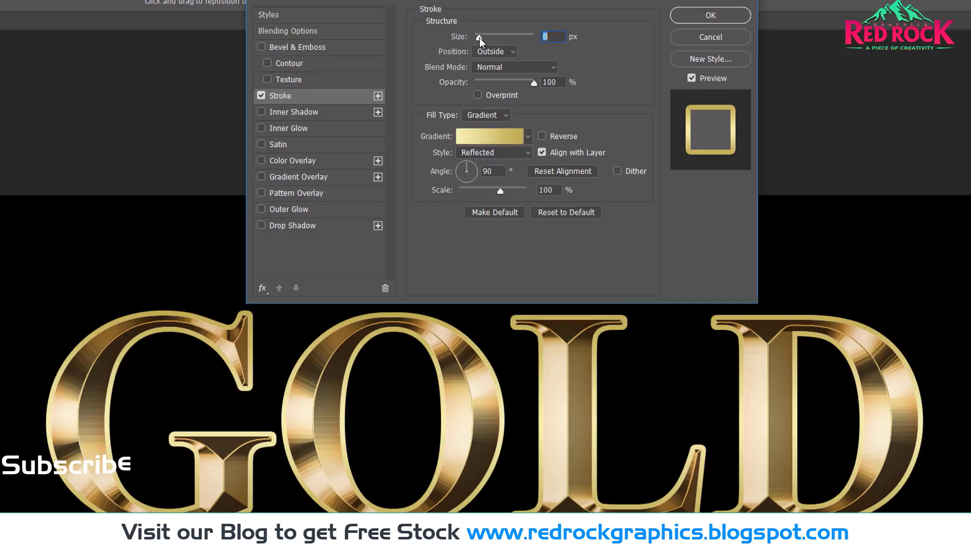
- Add Bevel & Emboss to the original GOLD layer with the Stroke Emboss style, Chisel Hard technique and 8 px size
{"action": "left_click", "coordinate": [333, 47]}
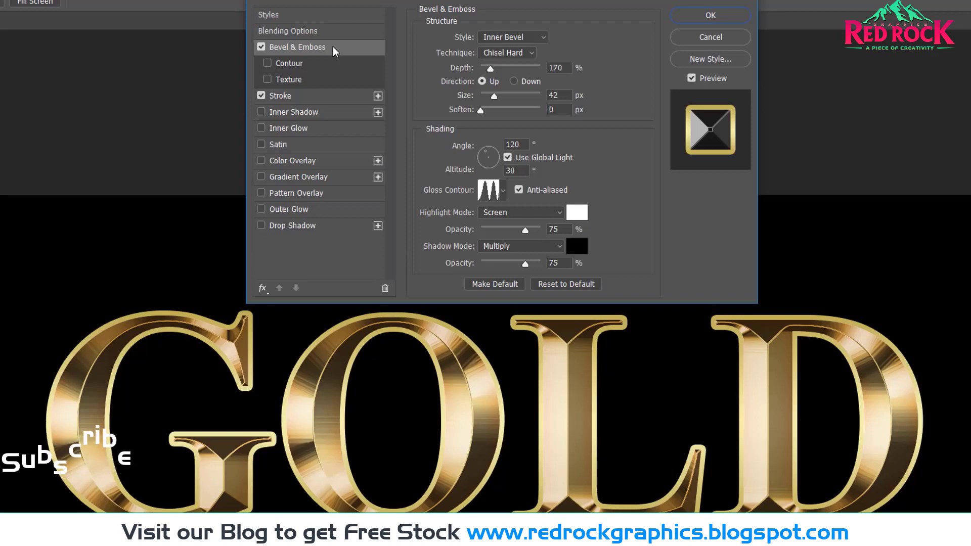
{"action": "left_click", "coordinate": [530, 39]}
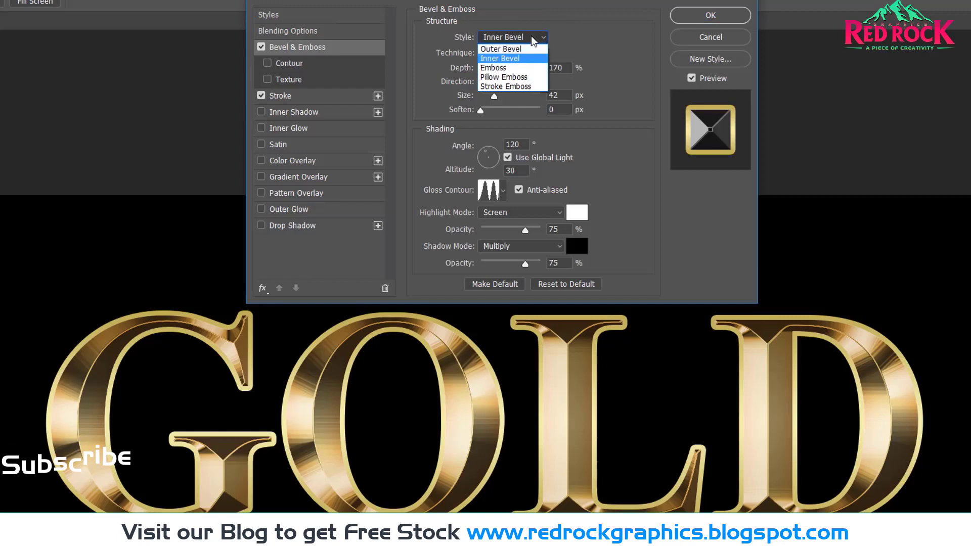
{"action": "left_click", "coordinate": [536, 87]}
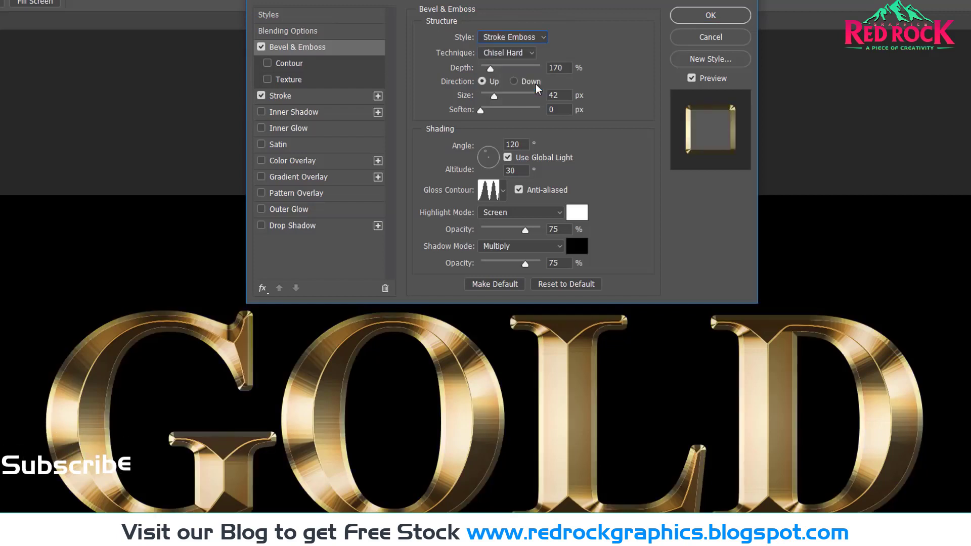
{"action": "left_click", "coordinate": [531, 55]}
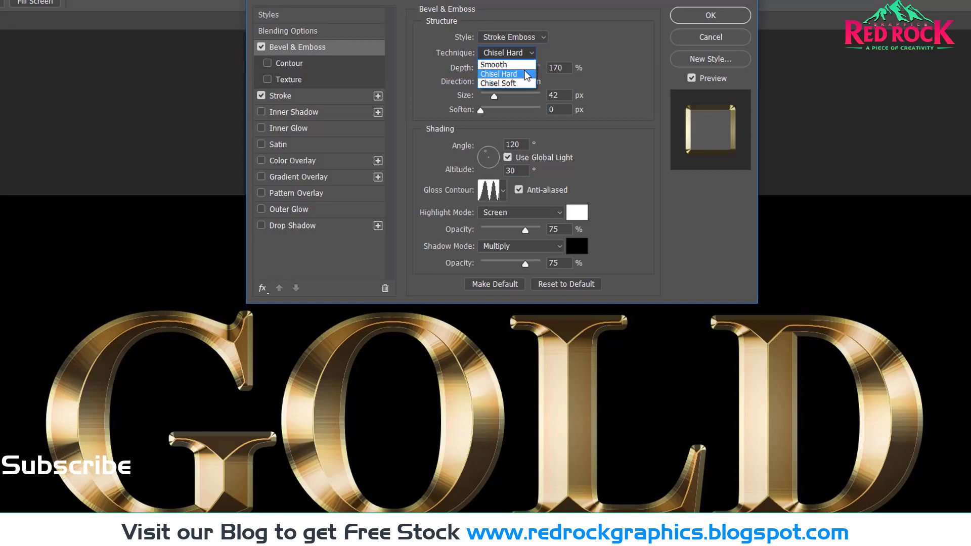
{"action": "left_click", "coordinate": [526, 75]}
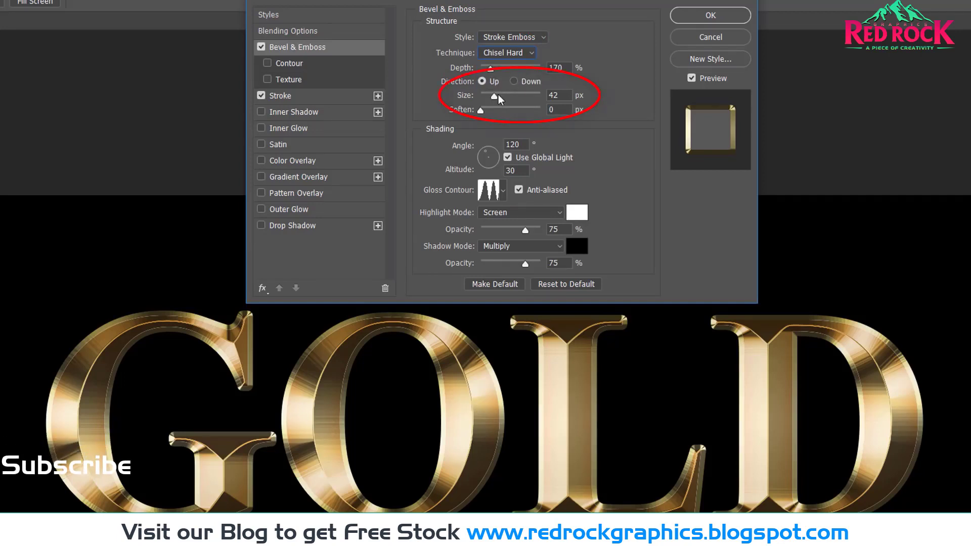
{"action": "left_click_drag", "start_coordinate": [495, 97], "coordinate": [485, 97]}
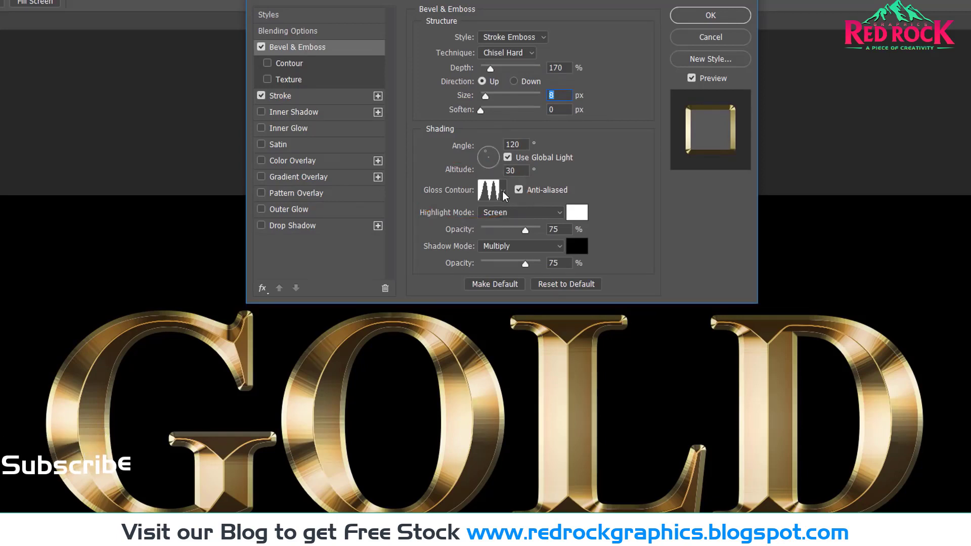
- Choose the double-peaked gloss contour for the stroke emboss and enable the bevel's Contour option
{"action": "left_click", "coordinate": [503, 192]}
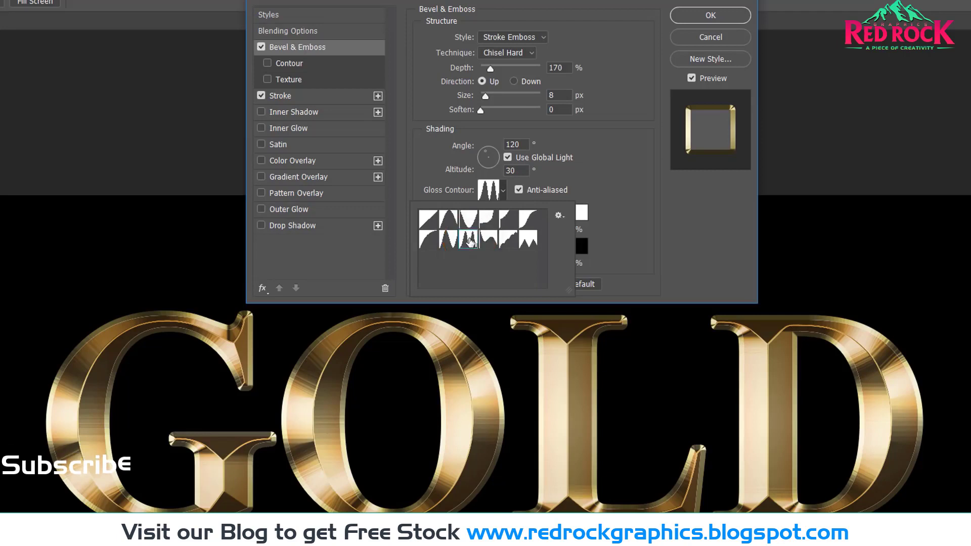
{"action": "double_click", "coordinate": [470, 241]}
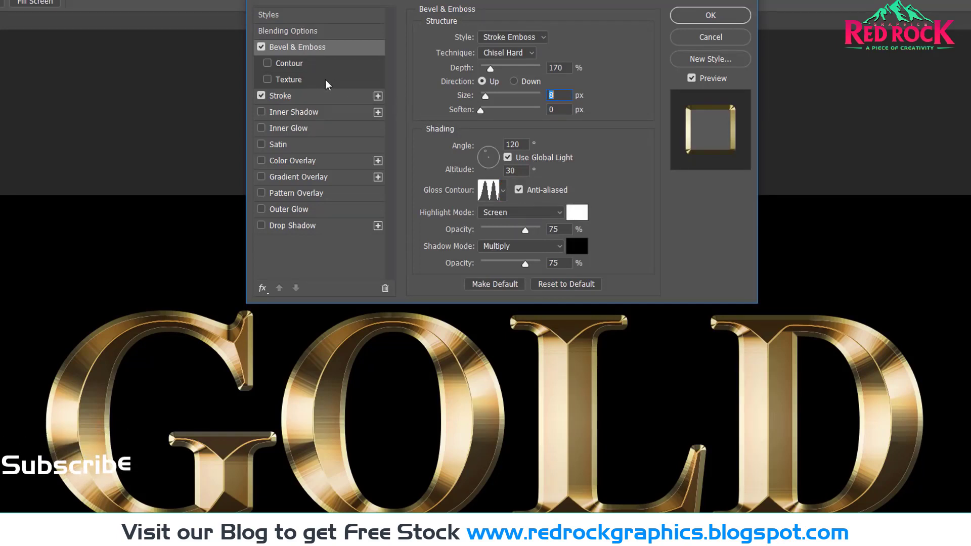
{"action": "left_click", "coordinate": [267, 64]}
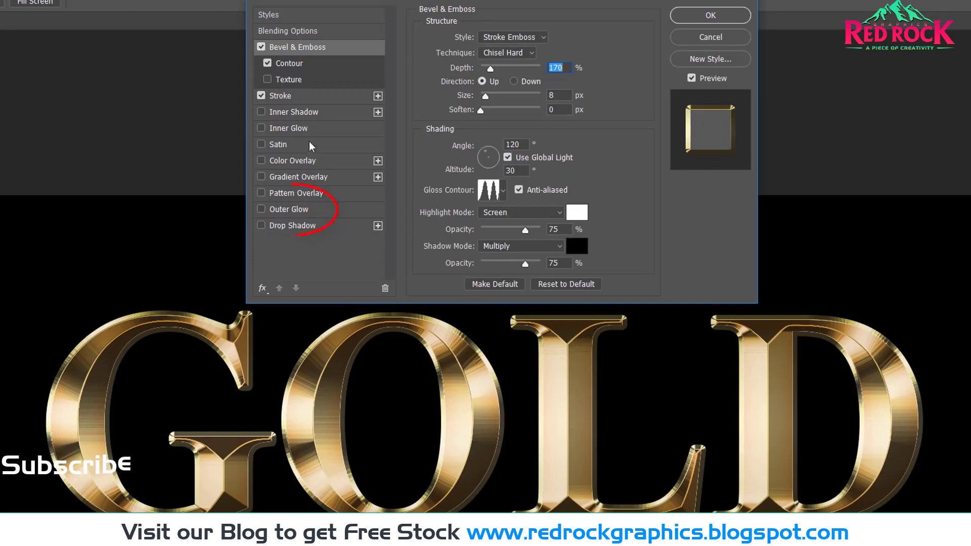
- Add an Outer Glow to the original GOLD layer at 40% opacity with the orange colour RGB 232, 128, 31
{"action": "left_click", "coordinate": [320, 214]}
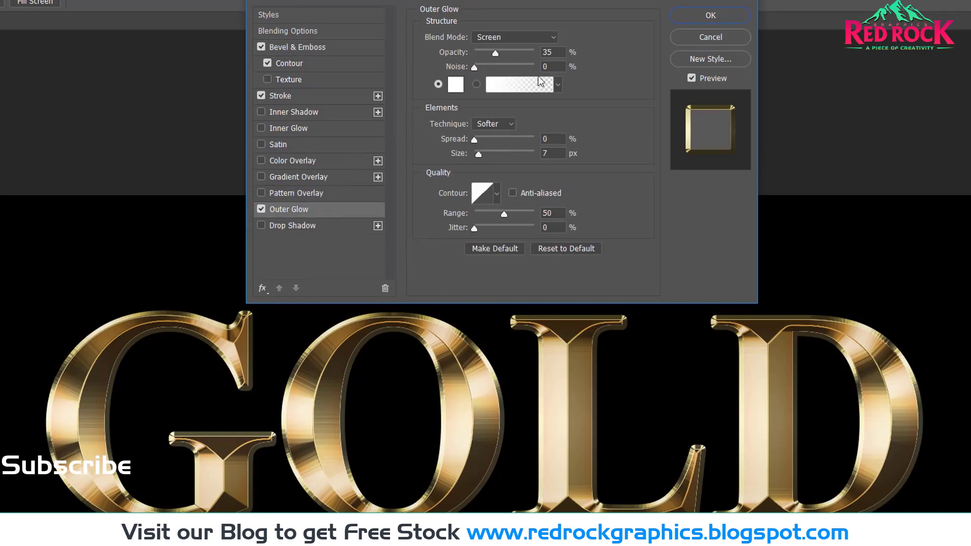
{"action": "left_click_drag", "start_coordinate": [557, 53], "coordinate": [520, 53]}
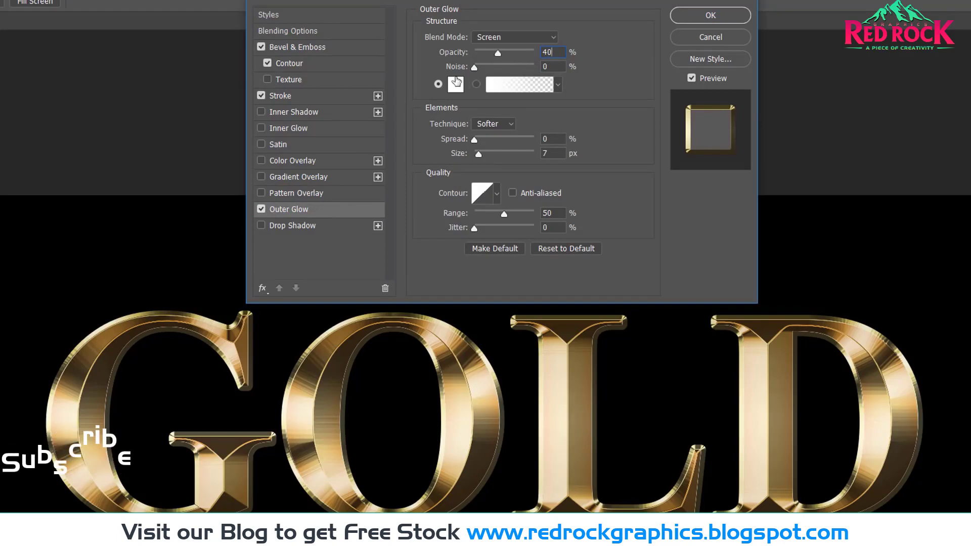
{"action": "left_click", "coordinate": [455, 85]}
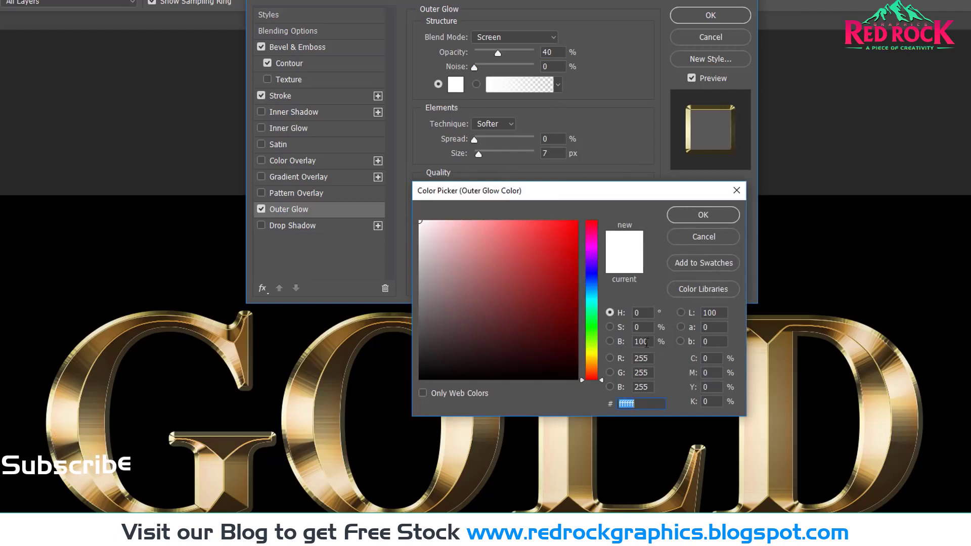
{"action": "type", "text": "232"}
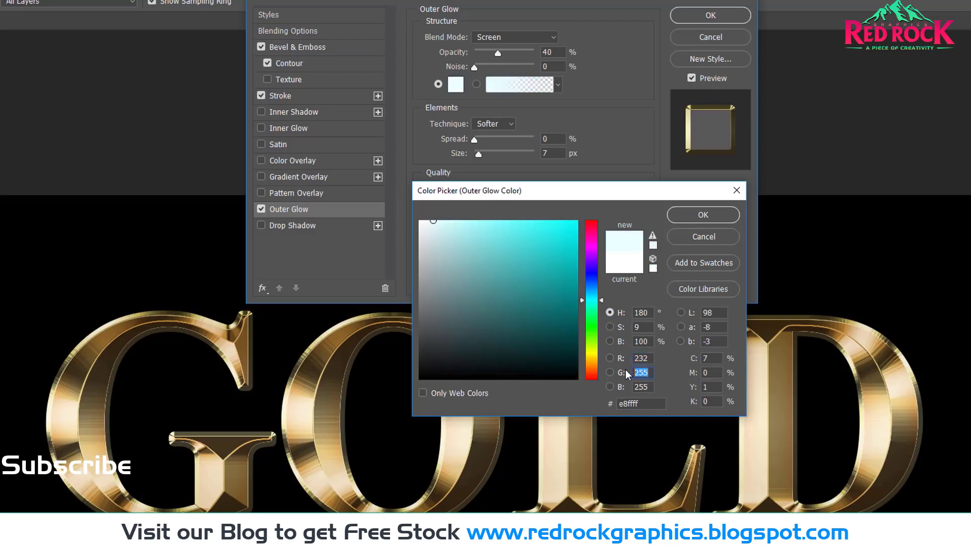
{"action": "type", "text": "128"}
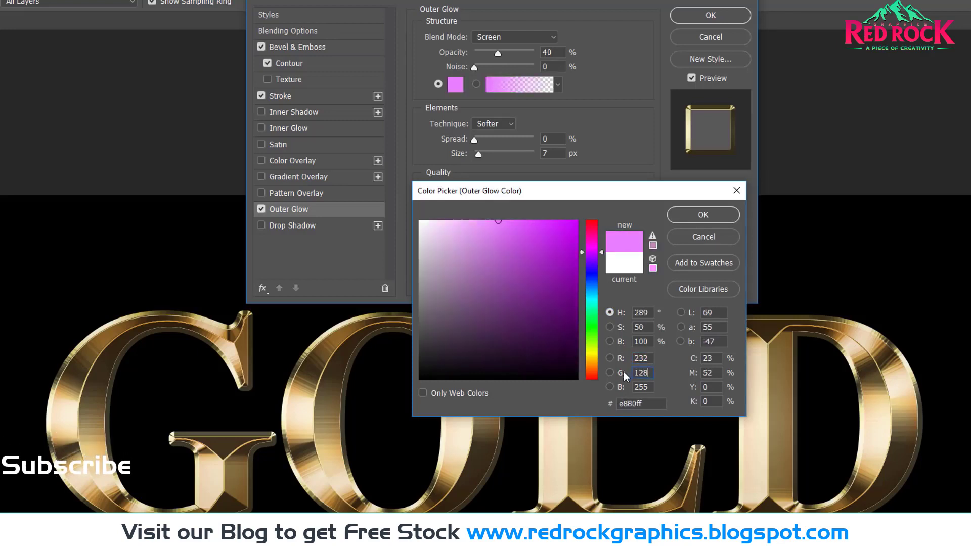
{"action": "key", "text": "Tab"}
{"action": "type", "text": "31"}
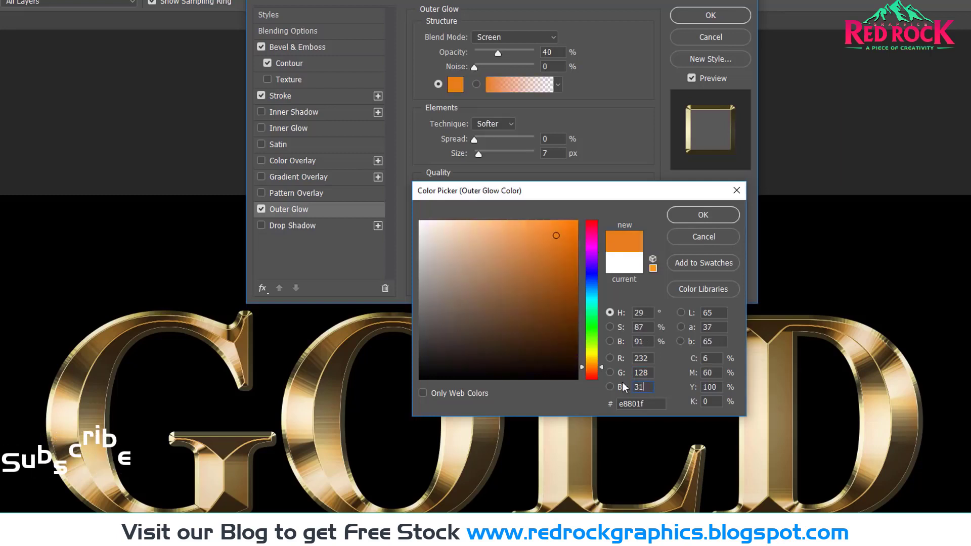
{"action": "left_click", "coordinate": [724, 221]}
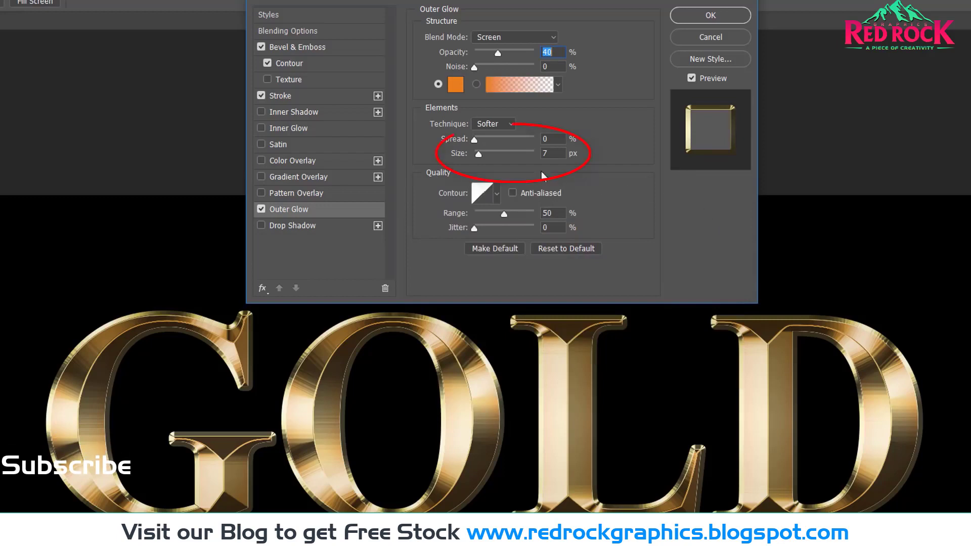
- Set the outer glow's size to 57 px and apply the layer style
{"action": "left_click", "coordinate": [478, 154]}
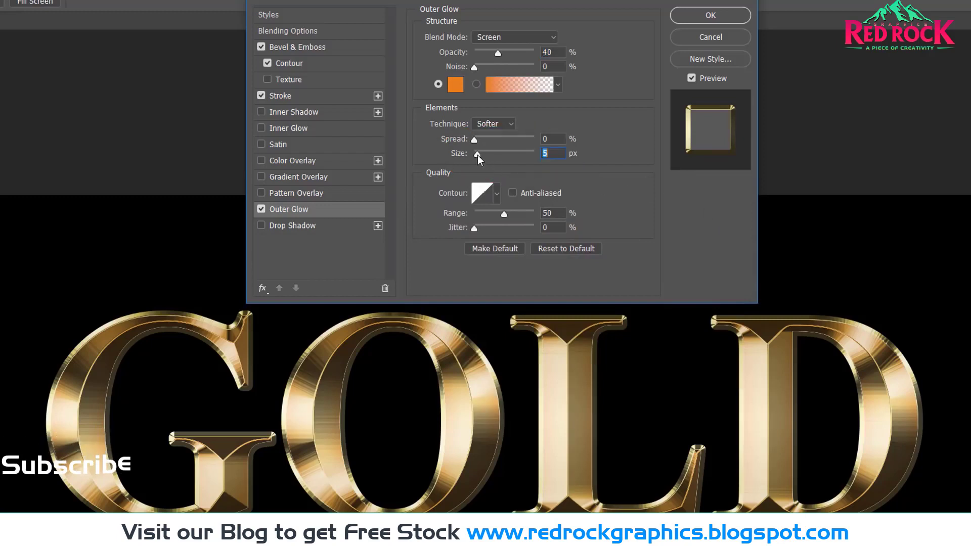
{"action": "left_click_drag", "start_coordinate": [480, 156], "coordinate": [492, 162]}
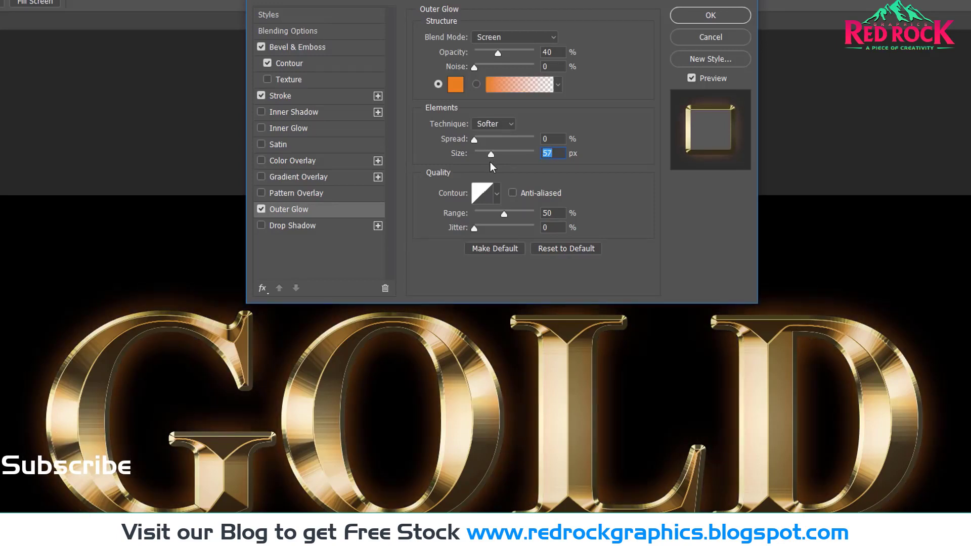
{"action": "left_click", "coordinate": [718, 14]}
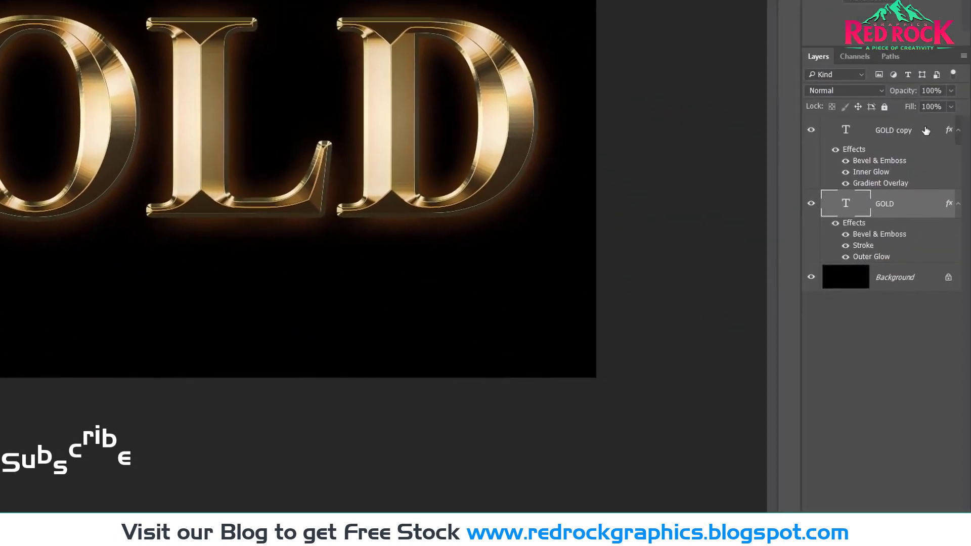
- Create a new layer named Sparkles above the GOLD copy layer
{"action": "left_click", "coordinate": [925, 131]}
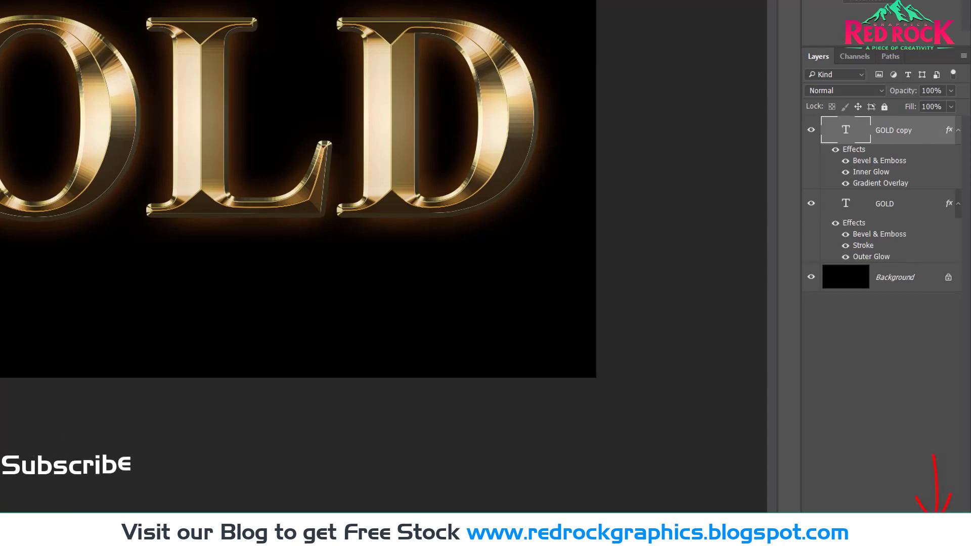
{"action": "key", "text": "ctrl+shift+n"}
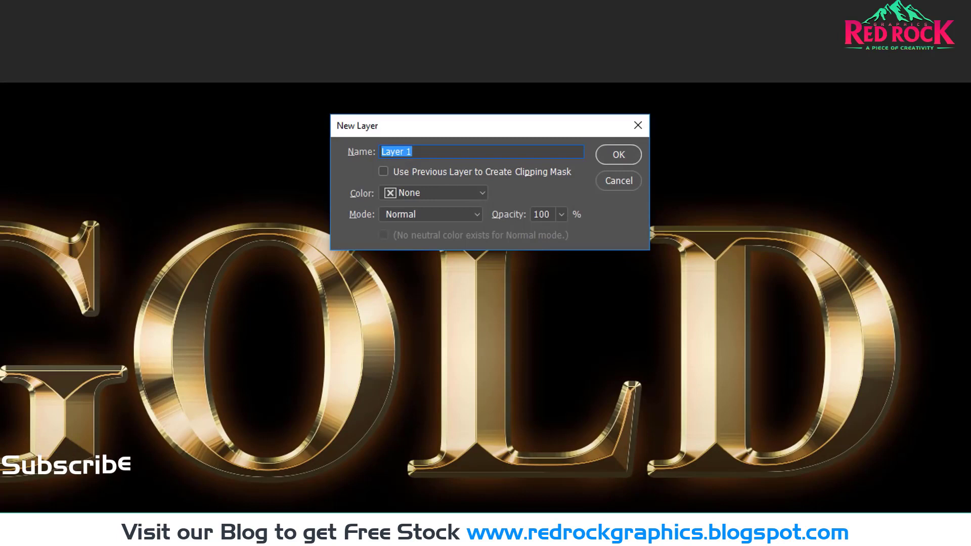
{"action": "type", "text": "S"}
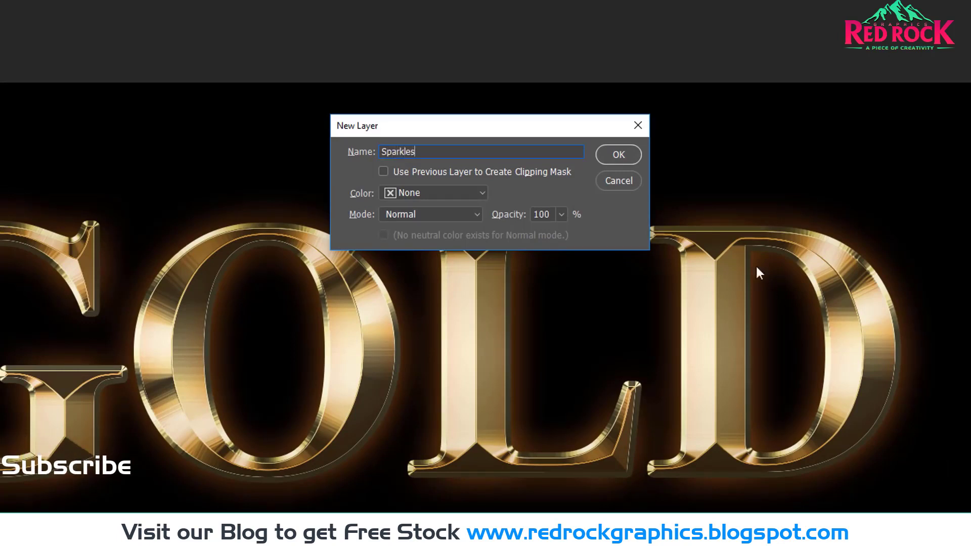
{"action": "type", "text": "parkles"}
{"action": "left_click", "coordinate": [629, 153]}
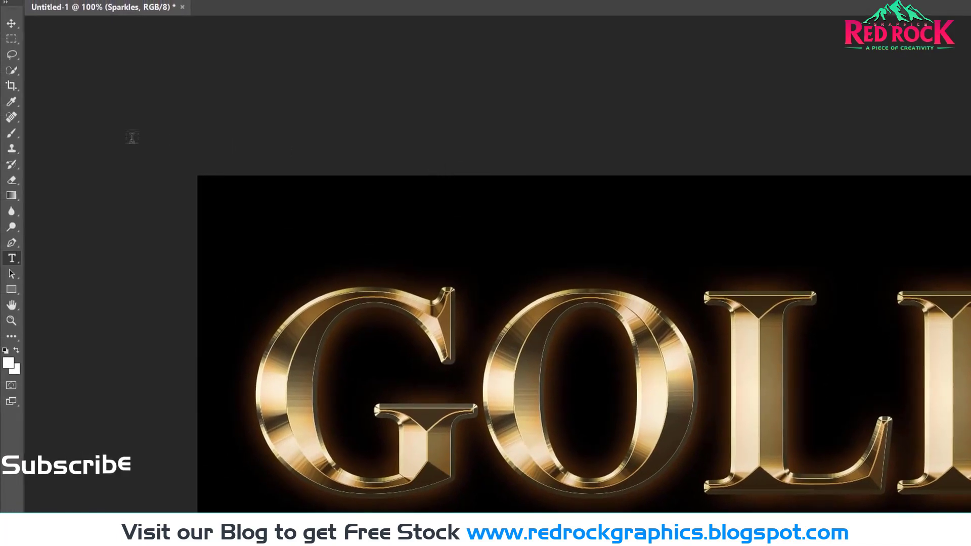
- With the Brush tool active, append the Assorted Brushes set to the current brush presets
{"action": "left_click", "coordinate": [16, 134]}
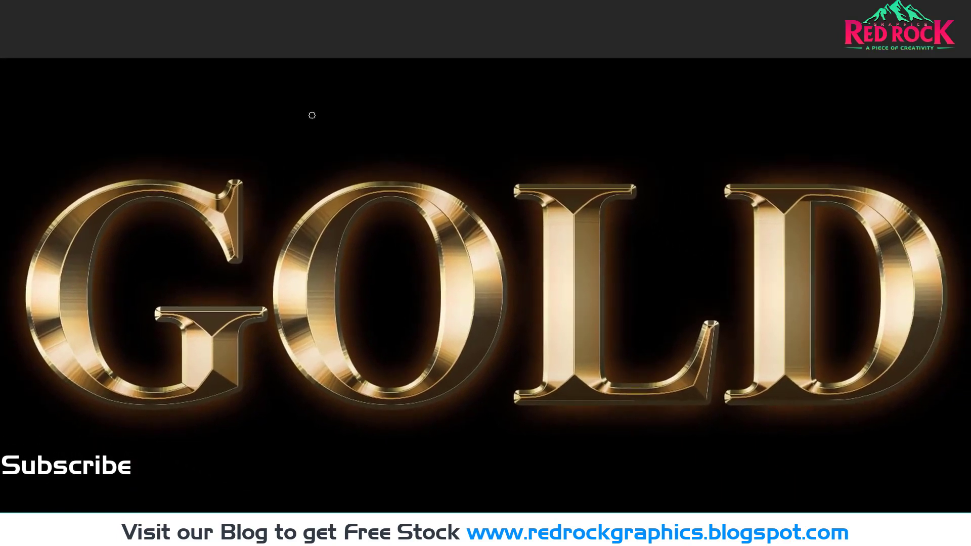
{"action": "right_click", "coordinate": [312, 116]}
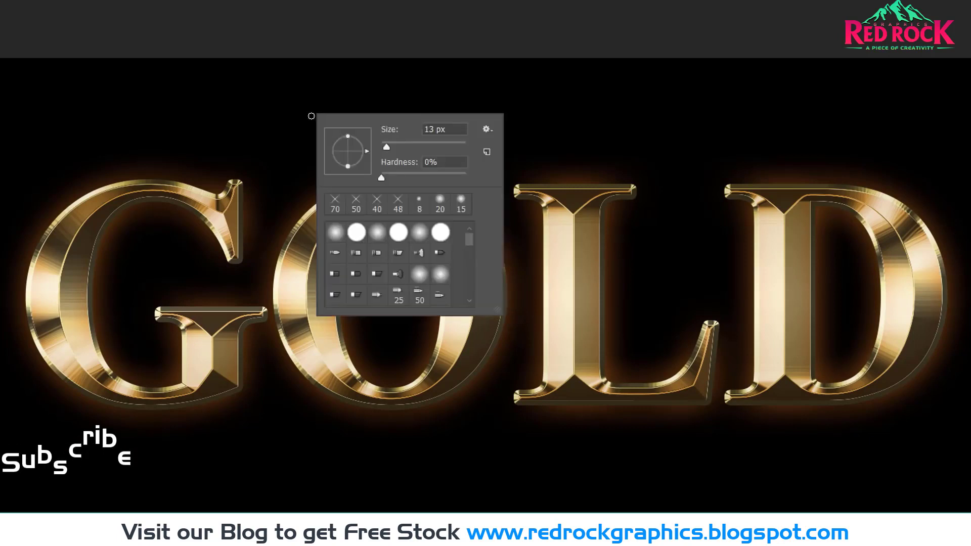
{"action": "left_click", "coordinate": [486, 129]}
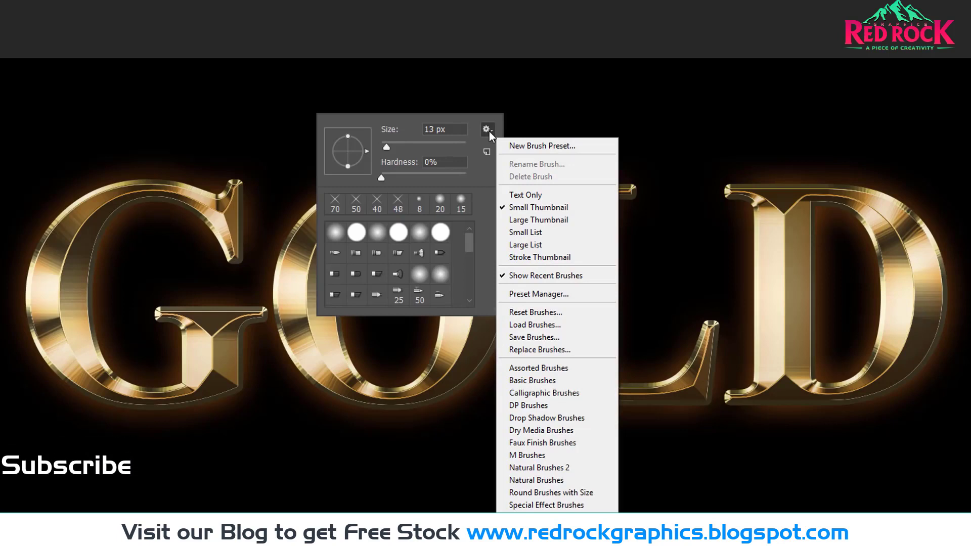
{"action": "left_click", "coordinate": [574, 368]}
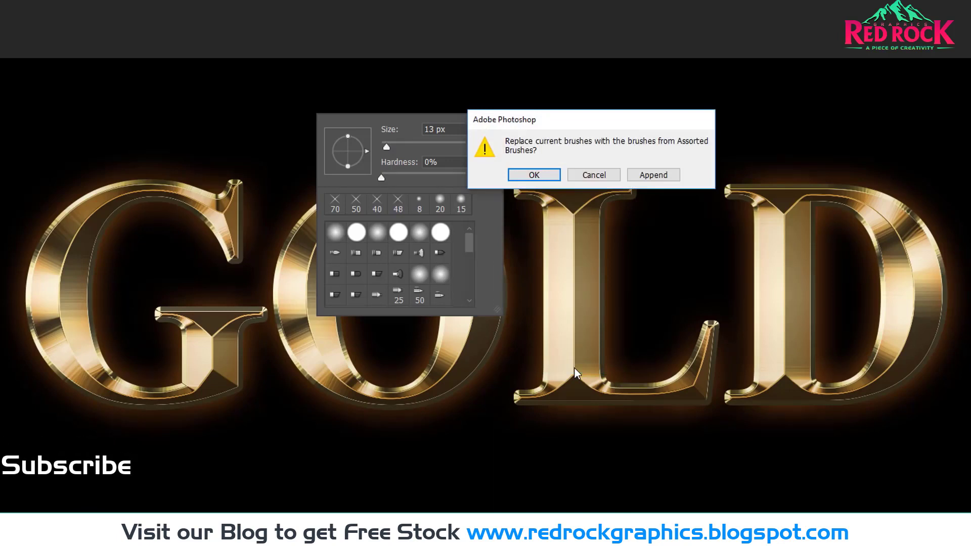
{"action": "left_click", "coordinate": [639, 175]}
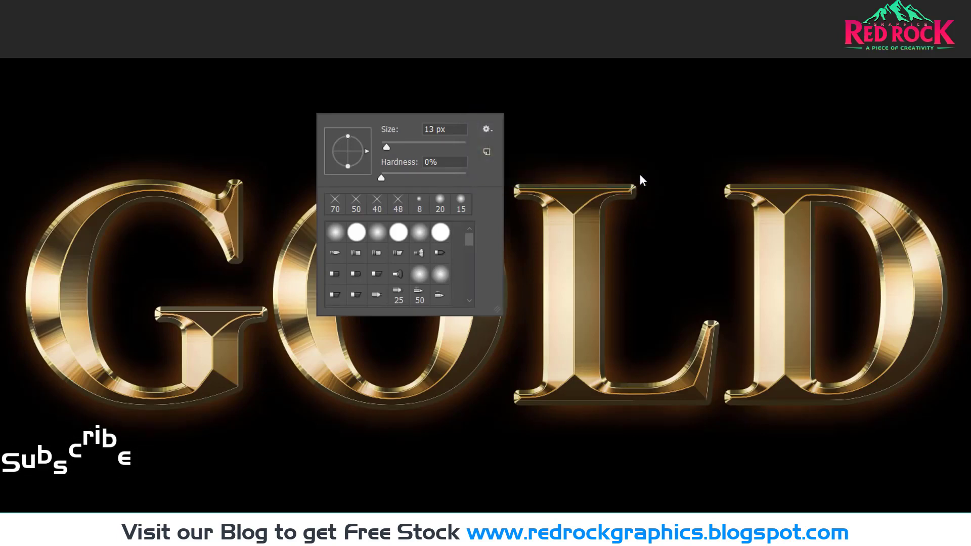
- Show the brush presets as a small list and choose the 48 px Crosshatch 4 brush
{"action": "left_click", "coordinate": [487, 130]}
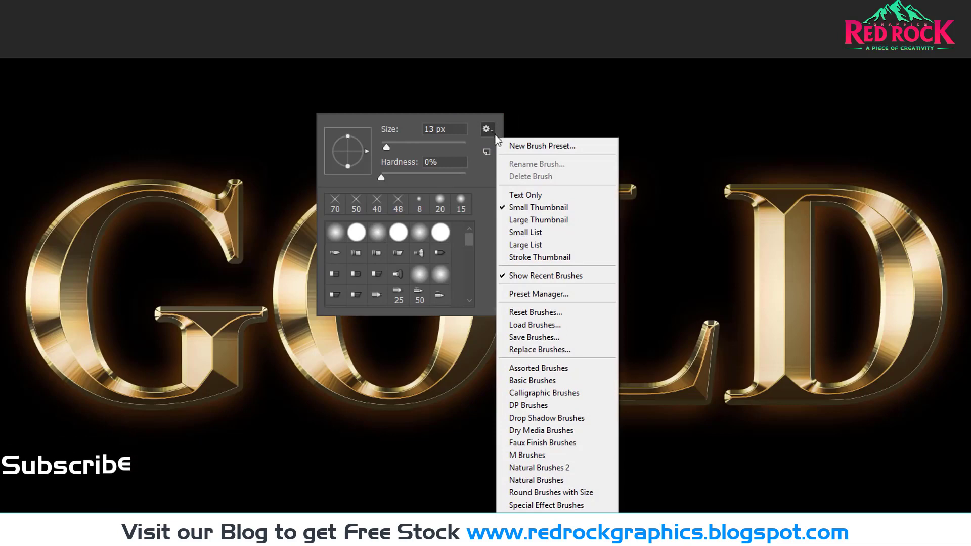
{"action": "left_click", "coordinate": [551, 232]}
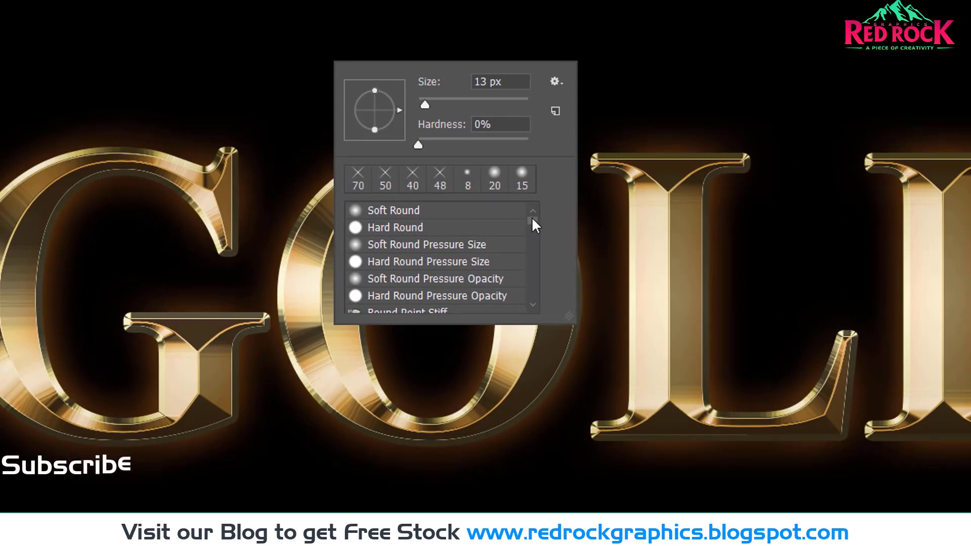
{"action": "left_click_drag", "start_coordinate": [531, 217], "coordinate": [555, 275]}
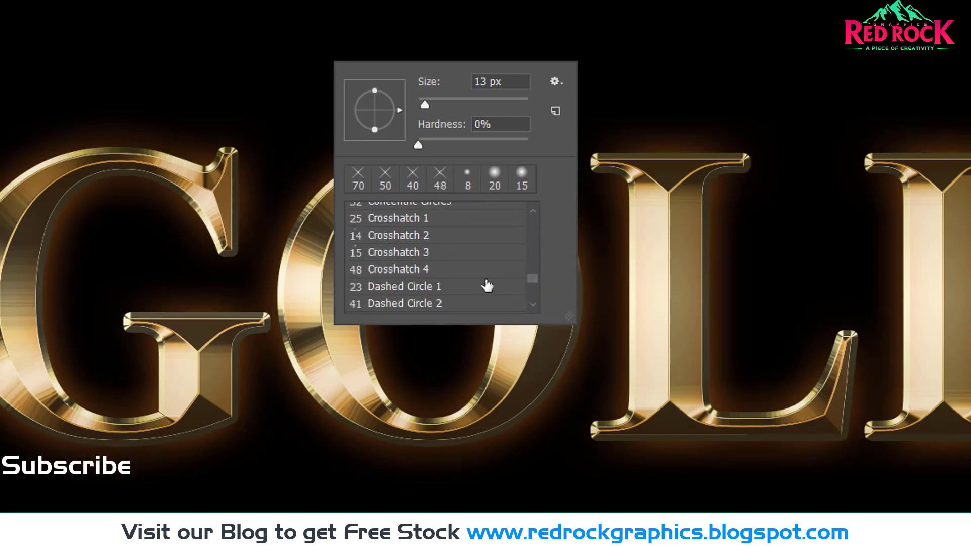
{"action": "double_click", "coordinate": [442, 269]}
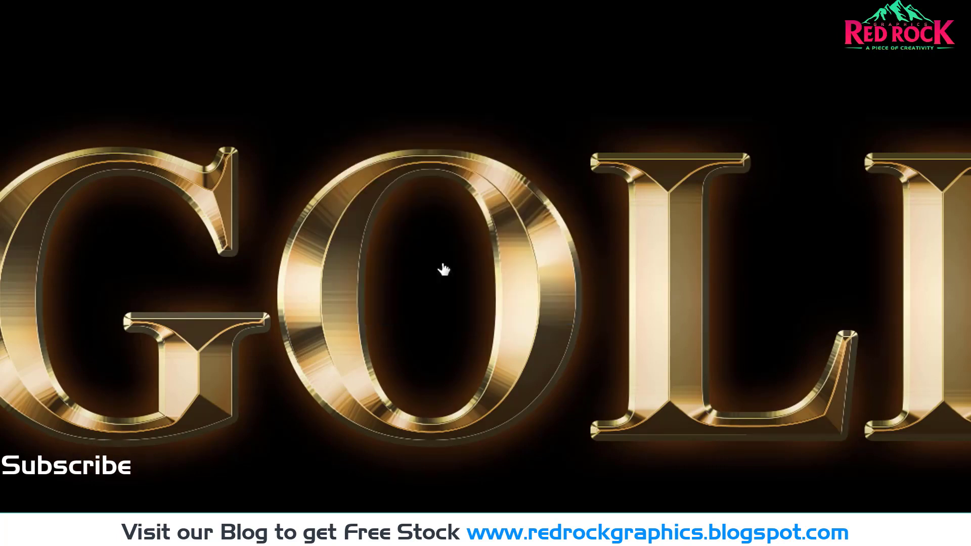